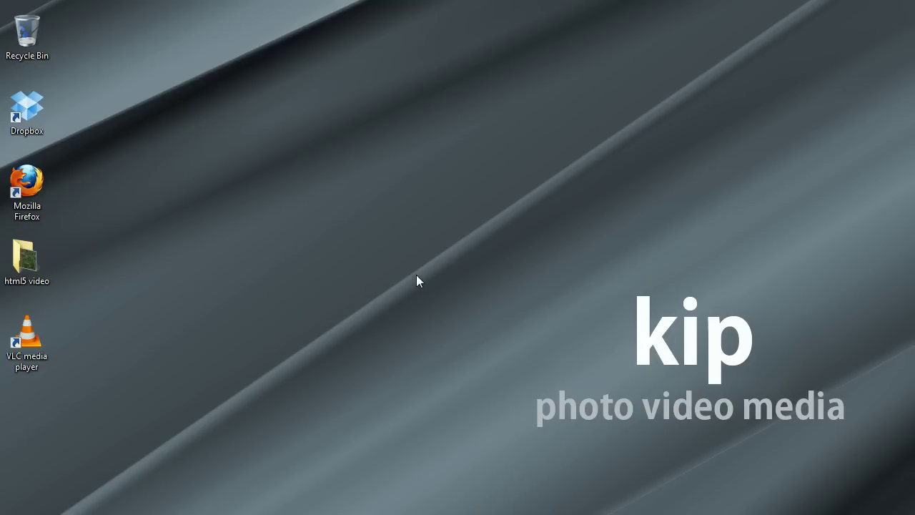
Step: Launch VLC media player from the desktop and reposition its window
{"action": "double_click", "coordinate": [30, 336]}
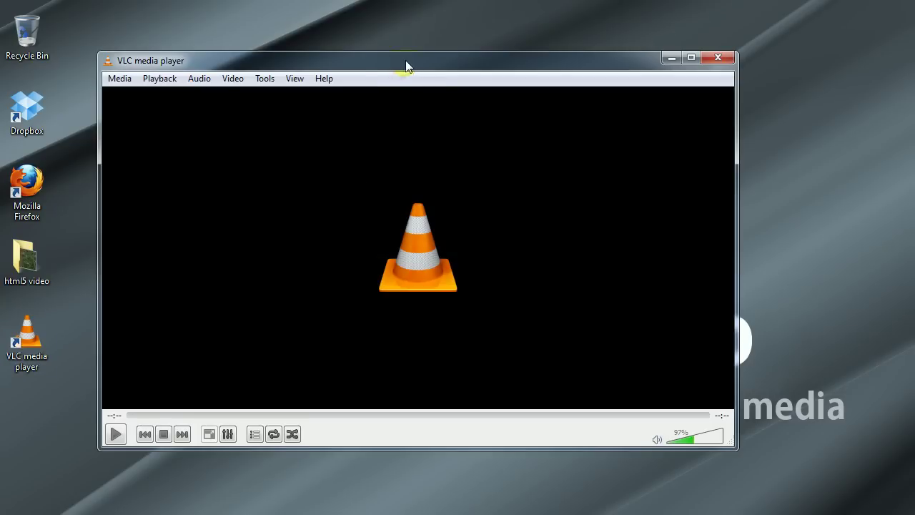
{"action": "left_click_drag", "start_coordinate": [405, 67], "coordinate": [433, 59]}
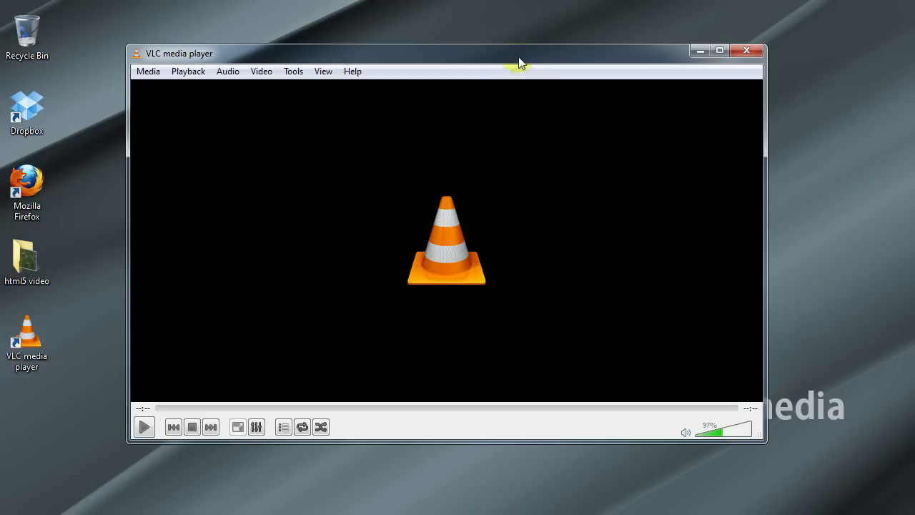
{"action": "left_click_drag", "start_coordinate": [516, 59], "coordinate": [483, 68]}
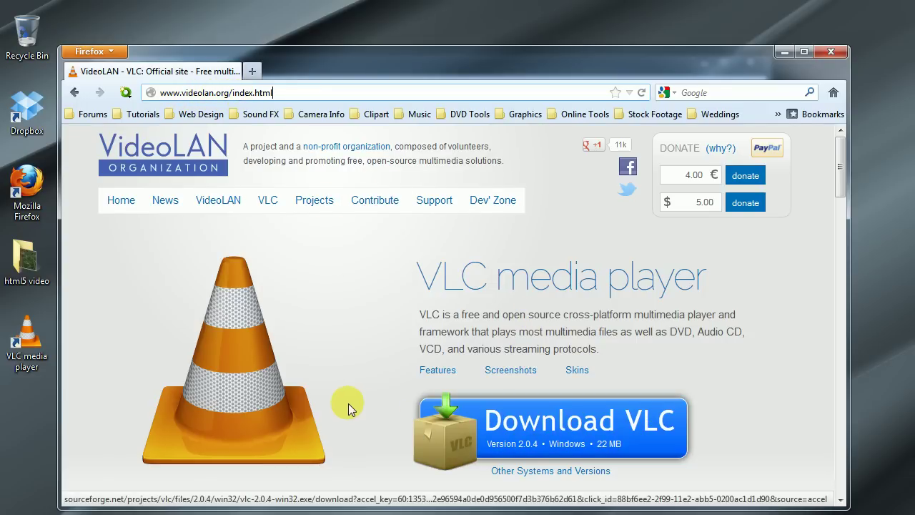
Step: Open the list of official VLC downloads for other systems and versions on the VideoLAN site
{"action": "scroll", "coordinate": [347, 403], "scroll_direction": "down", "scroll_amount": 2}
{"action": "scroll", "coordinate": [346, 402], "scroll_direction": "down", "scroll_amount": 2}
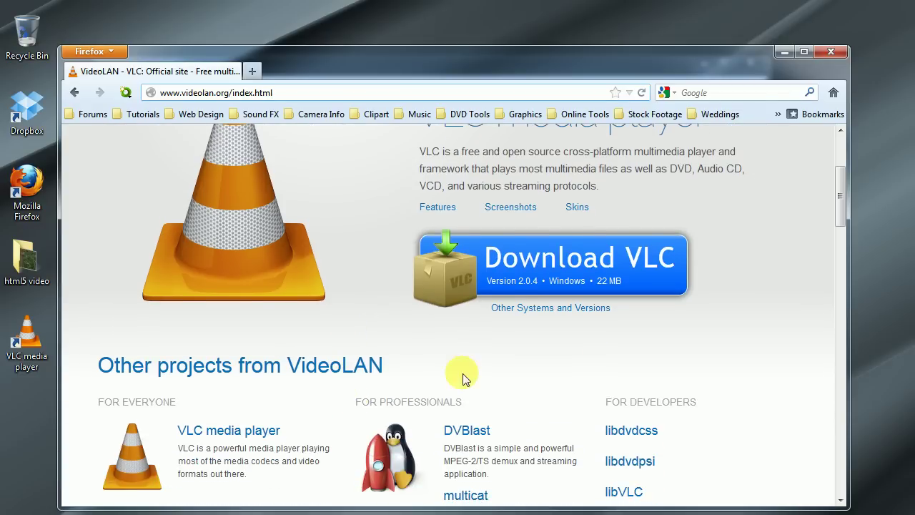
{"action": "left_click", "coordinate": [565, 310]}
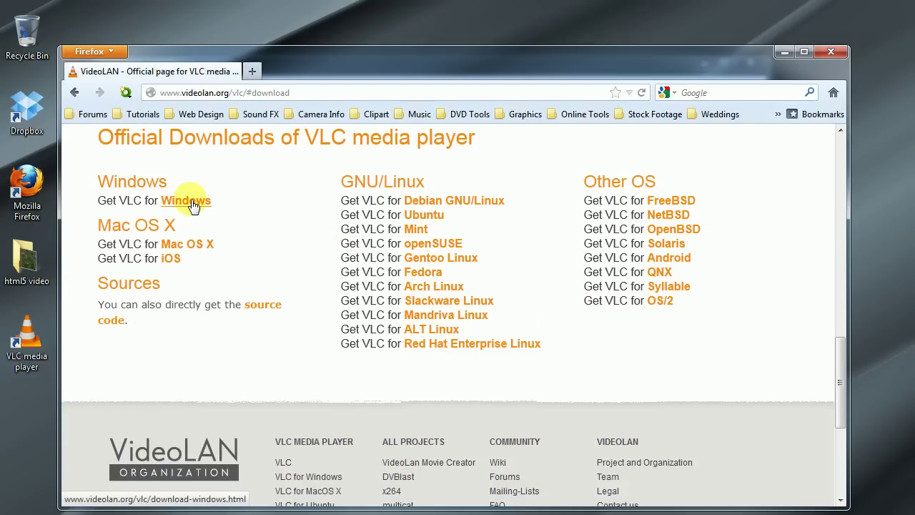
{"action": "left_click", "coordinate": [74, 92]}
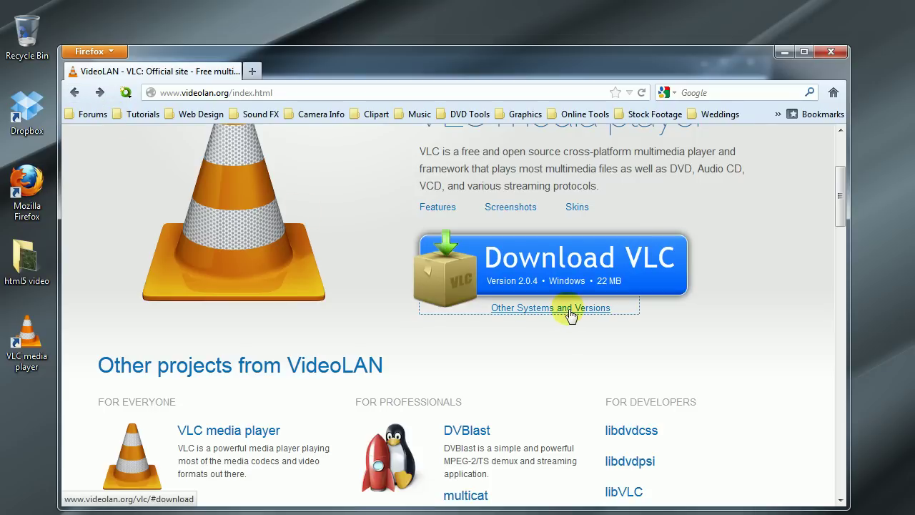
{"action": "left_click", "coordinate": [569, 310]}
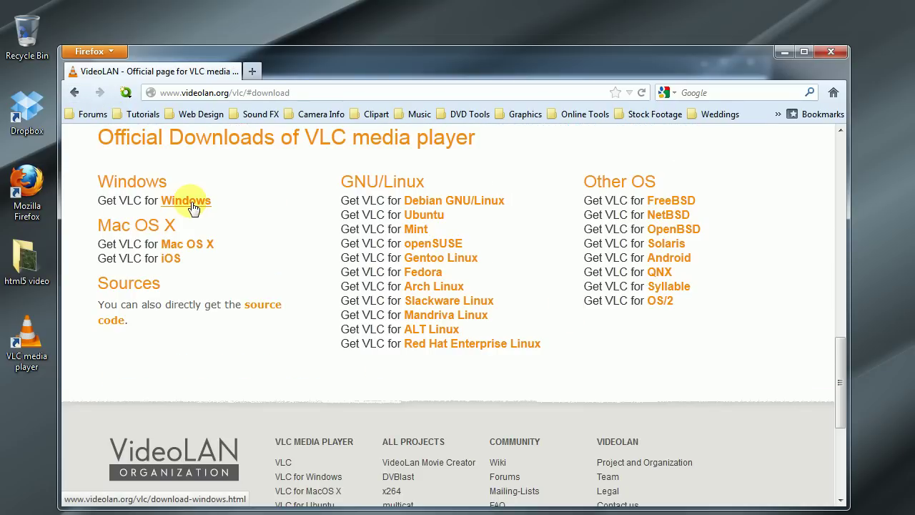
Step: Open the VLC for Windows download page and look through the installer and package options
{"action": "left_click", "coordinate": [192, 202]}
{"action": "scroll", "coordinate": [423, 379], "scroll_direction": "down", "scroll_amount": 8}
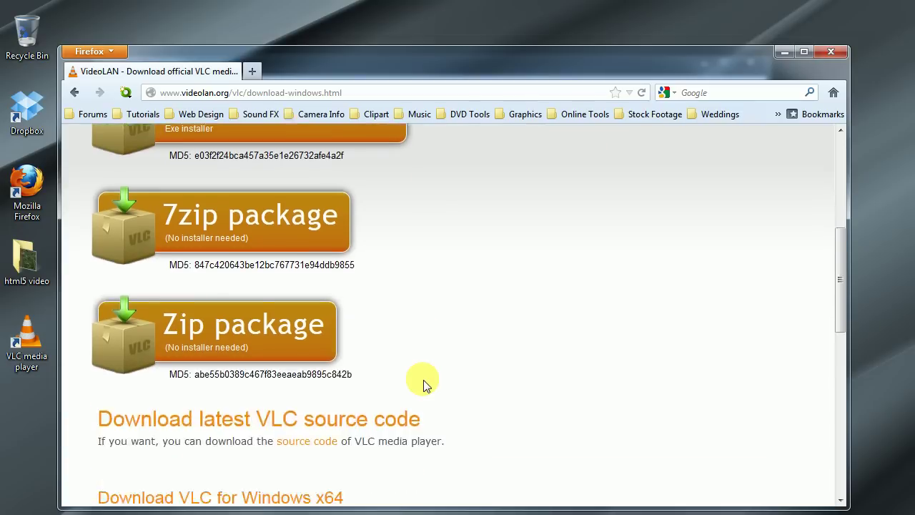
{"action": "left_click_drag", "start_coordinate": [351, 214], "coordinate": [138, 228]}
{"action": "left_click", "coordinate": [141, 232]}
{"action": "left_click", "coordinate": [139, 239]}
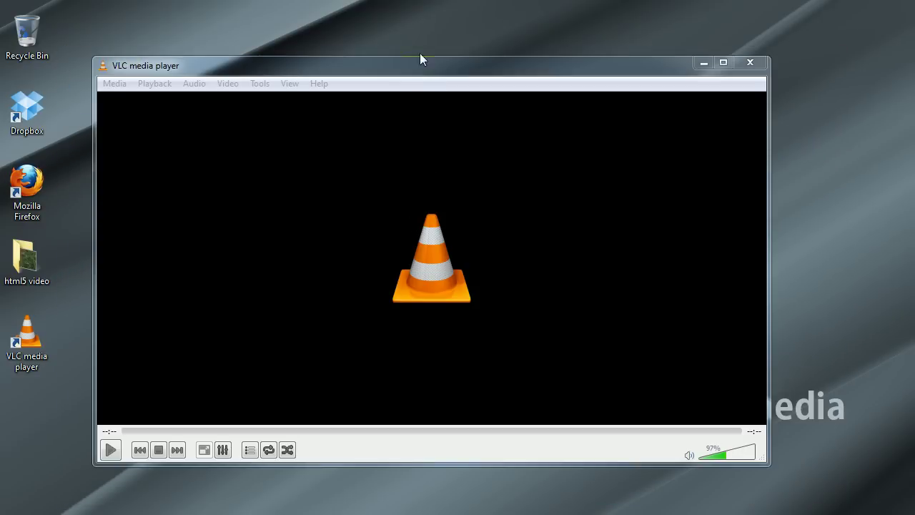
Step: Open the html5 video folder on the desktop, preview butterfly.avi, and close the playback window
{"action": "left_click_drag", "start_coordinate": [419, 59], "coordinate": [465, 55]}
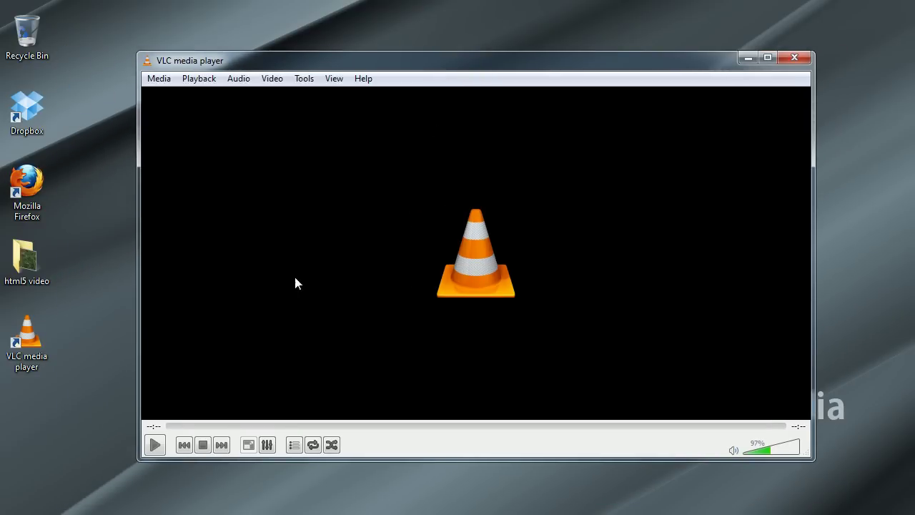
{"action": "double_click", "coordinate": [29, 253]}
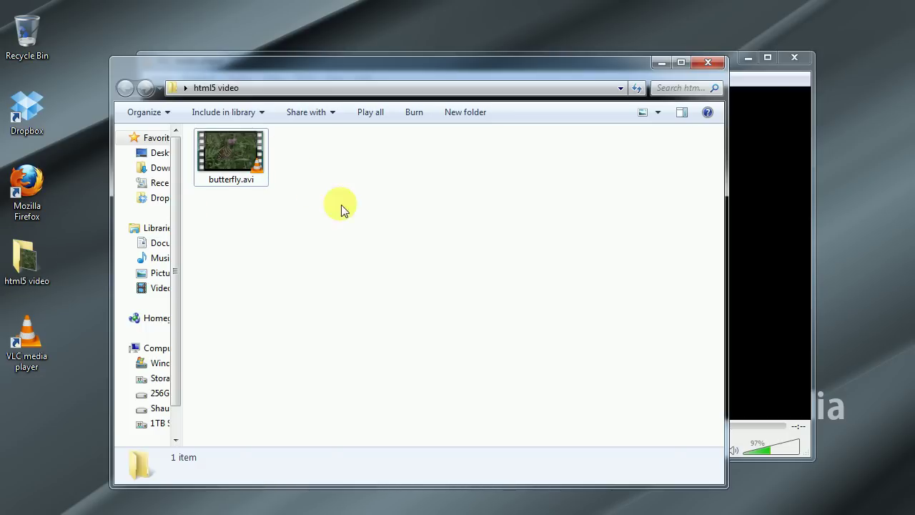
{"action": "double_click", "coordinate": [230, 153]}
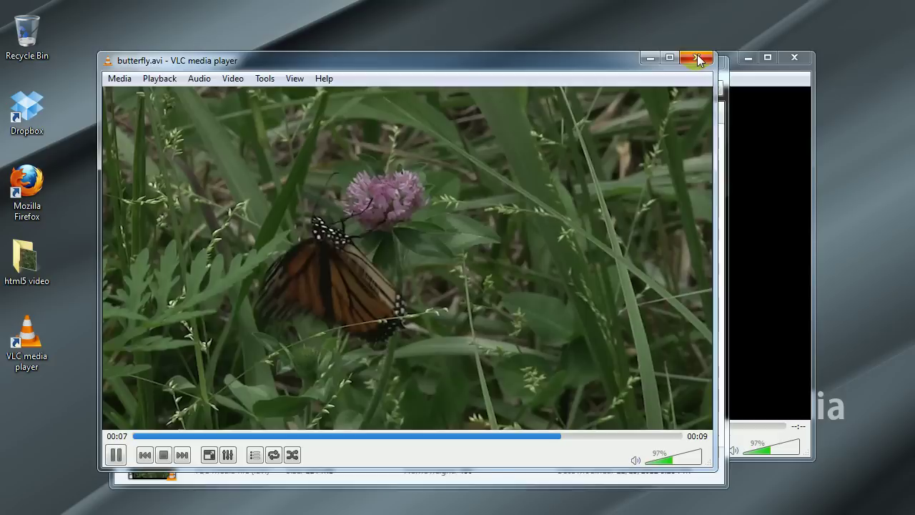
{"action": "left_click", "coordinate": [699, 57]}
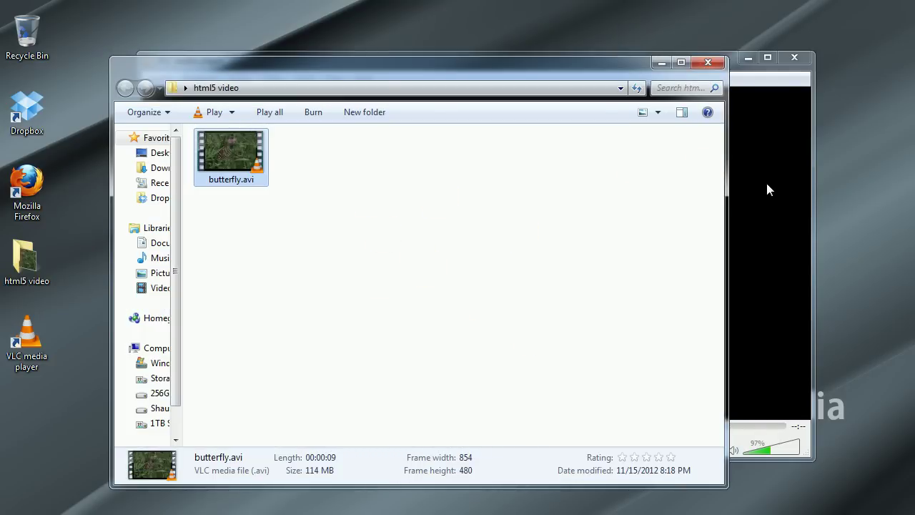
Step: In VLC media player, start a Convert / Save job and add butterfly.avi from the html5 video folder as the source
{"action": "left_click", "coordinate": [772, 233]}
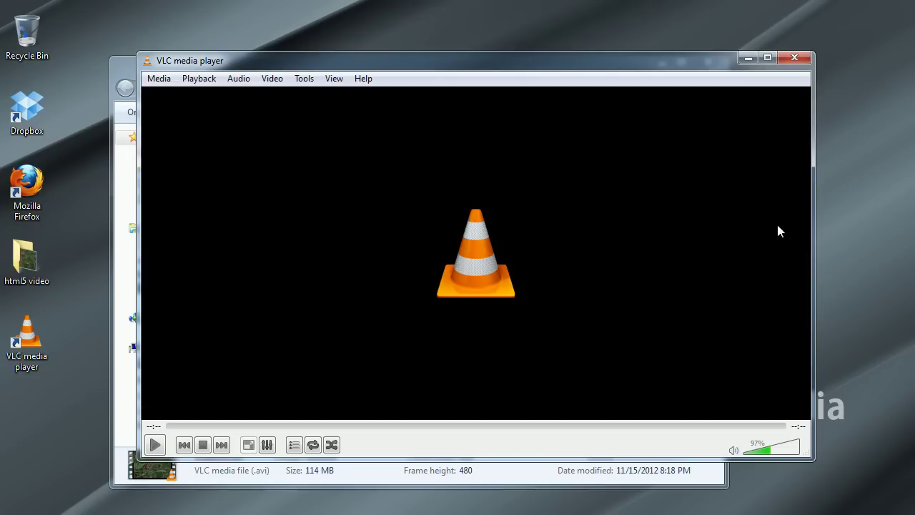
{"action": "left_click_drag", "start_coordinate": [343, 63], "coordinate": [388, 77]}
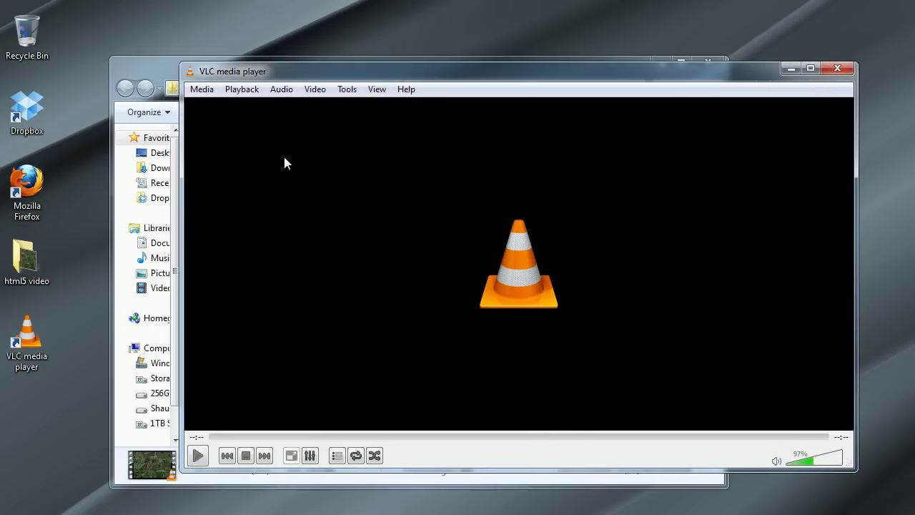
{"action": "left_click", "coordinate": [201, 89]}
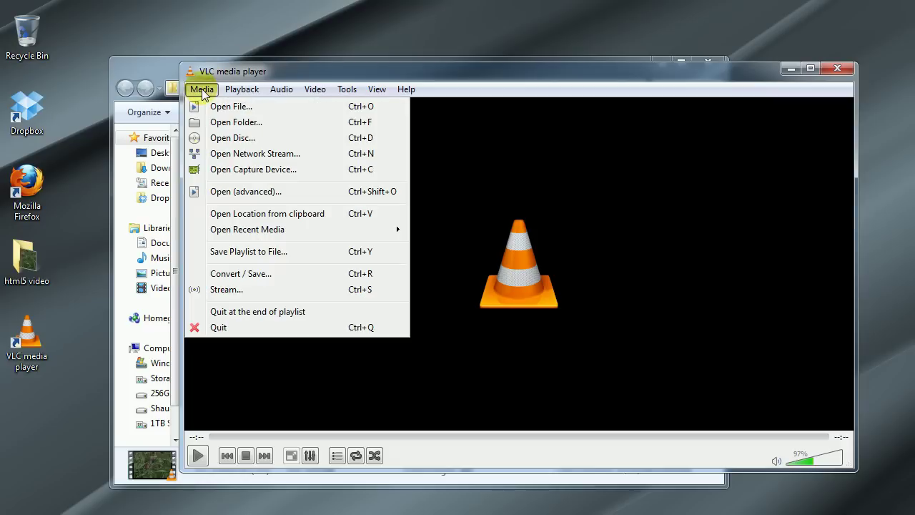
{"action": "left_click", "coordinate": [218, 276]}
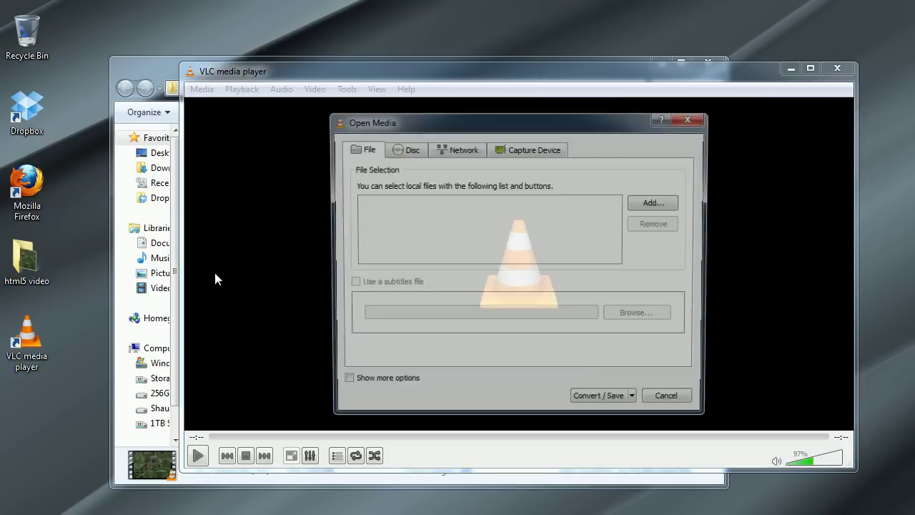
{"action": "left_click", "coordinate": [655, 203]}
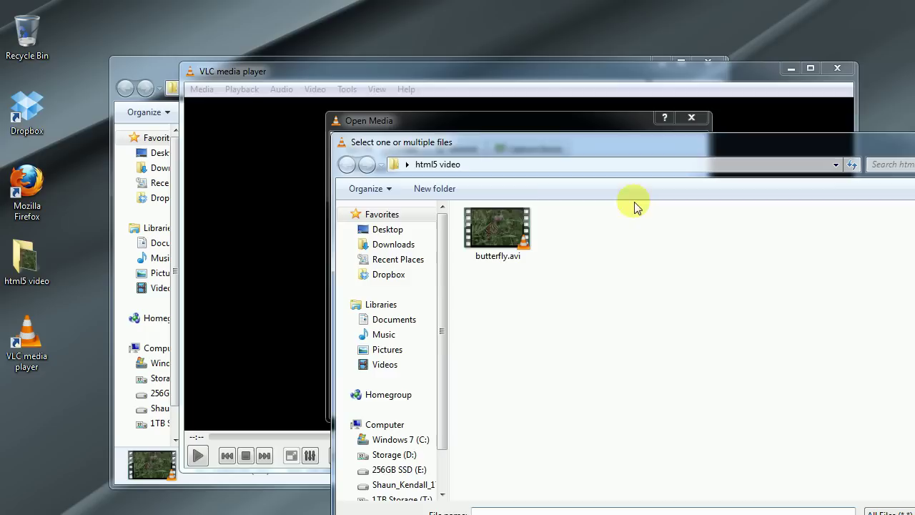
{"action": "left_click_drag", "start_coordinate": [537, 142], "coordinate": [389, 90]}
{"action": "left_click", "coordinate": [748, 488]}
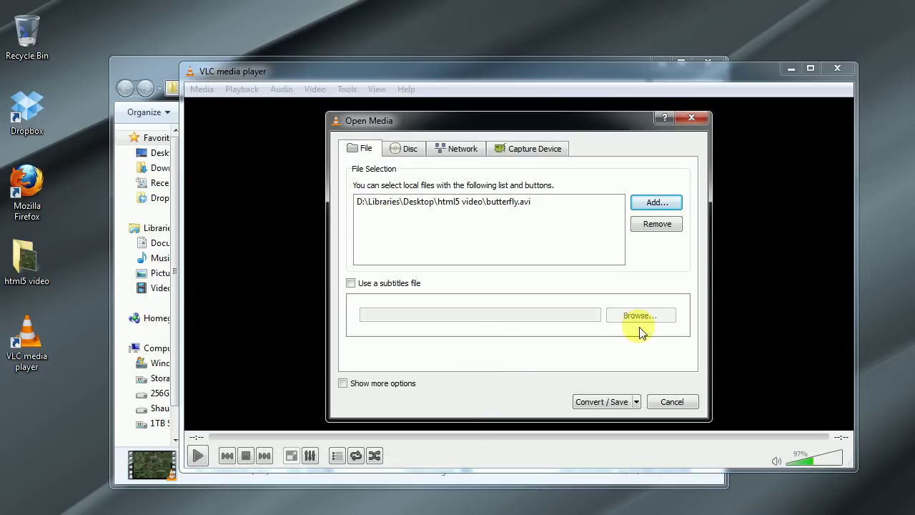
Step: Continue to the conversion settings and set the destination file to butterfly.mp4 in the html5 video folder
{"action": "left_click", "coordinate": [608, 400]}
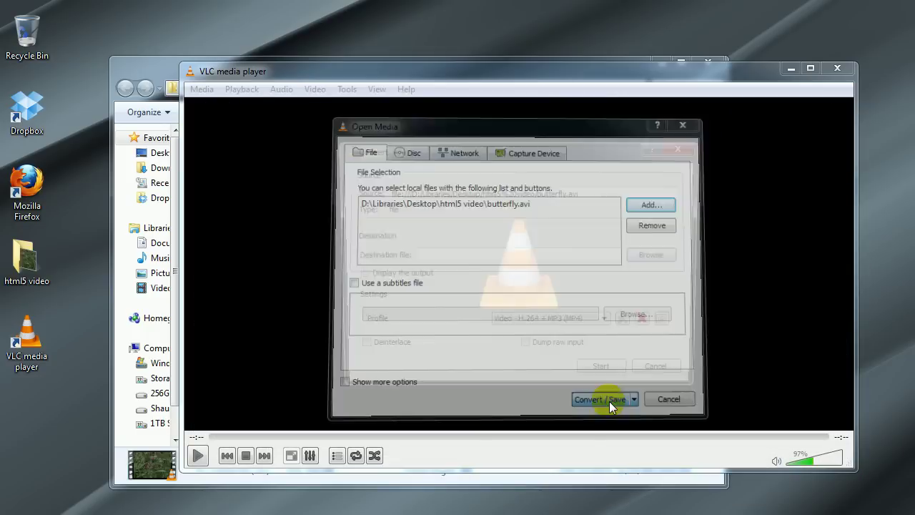
{"action": "left_click_drag", "start_coordinate": [491, 161], "coordinate": [405, 158]}
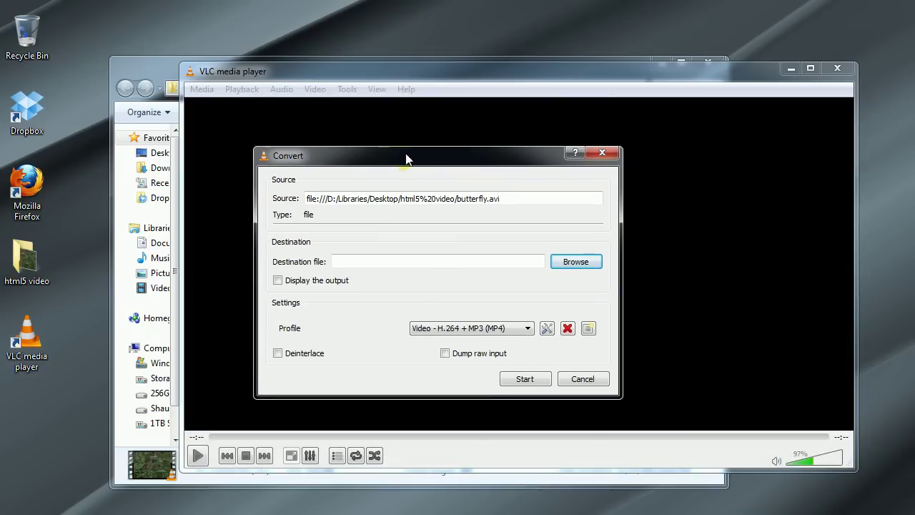
{"action": "left_click", "coordinate": [564, 261]}
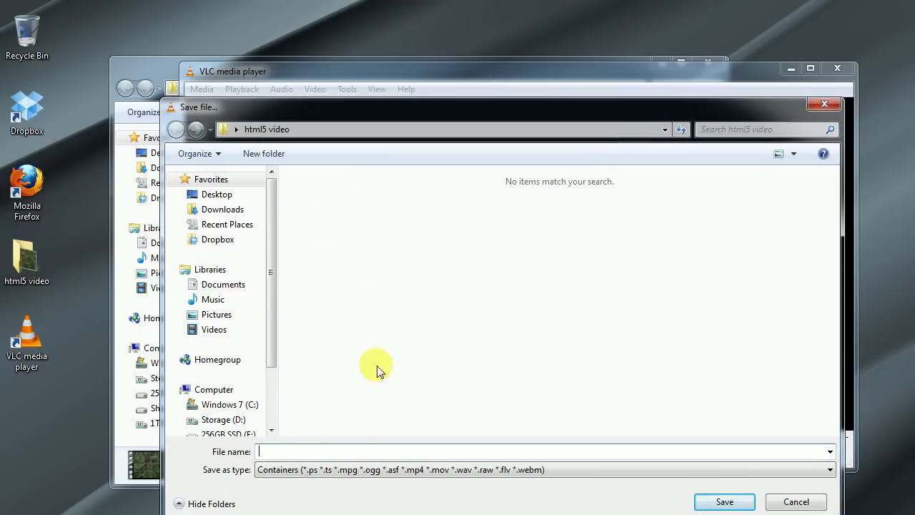
{"action": "left_click", "coordinate": [346, 450]}
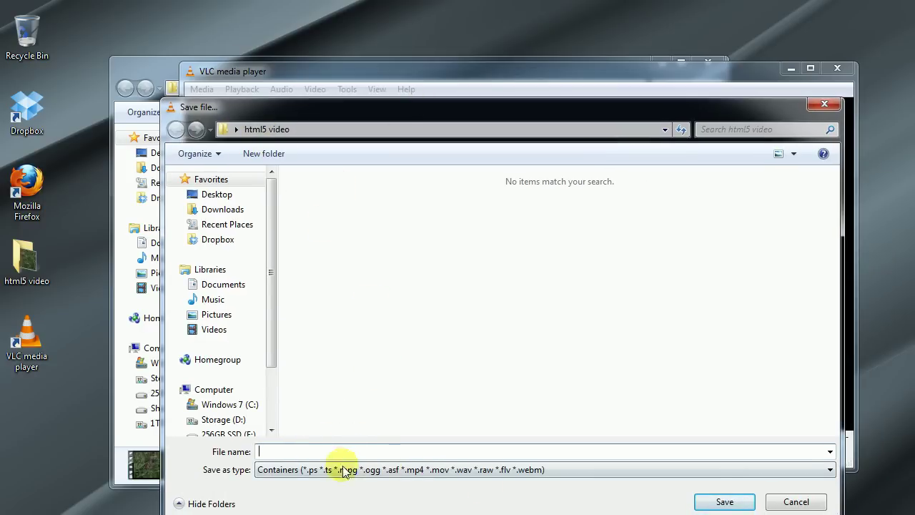
{"action": "key", "text": "Tab"}
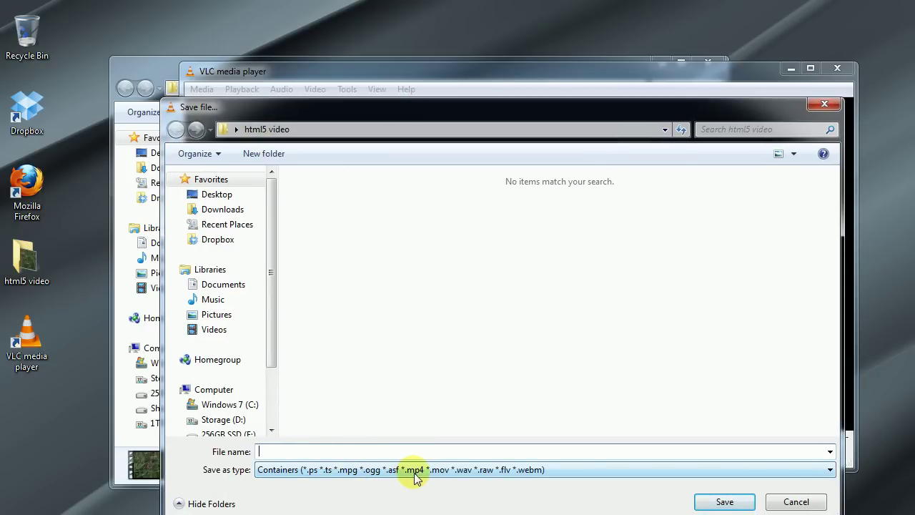
{"action": "left_click", "coordinate": [376, 449]}
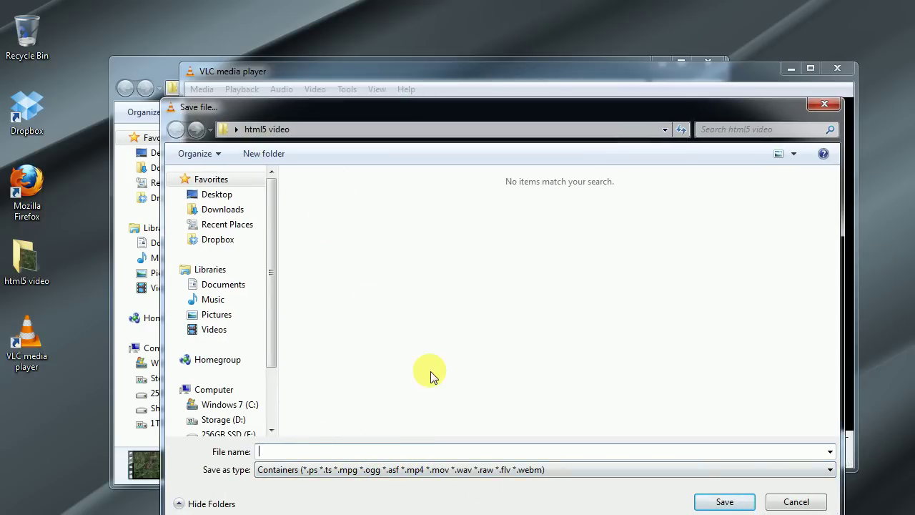
{"action": "type", "text": "butterfly.mp4"}
{"action": "left_click_drag", "start_coordinate": [314, 451], "coordinate": [295, 458]}
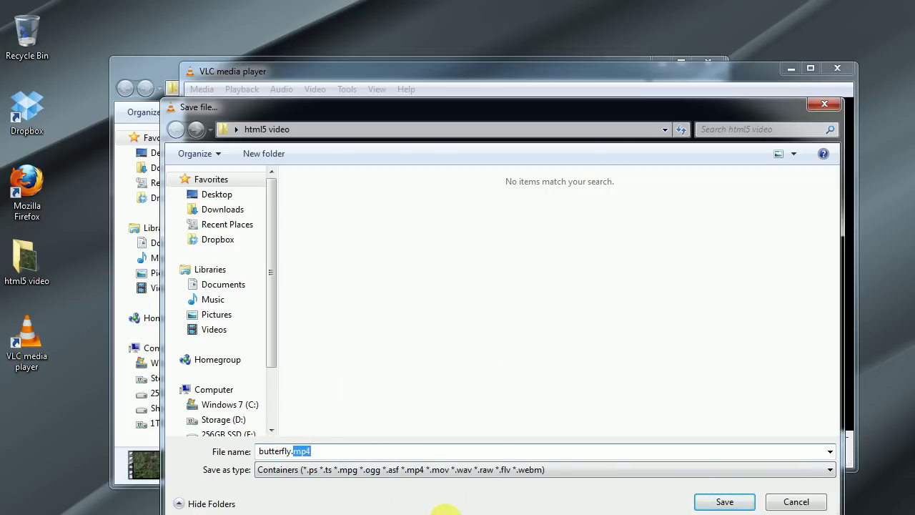
{"action": "left_click", "coordinate": [723, 500]}
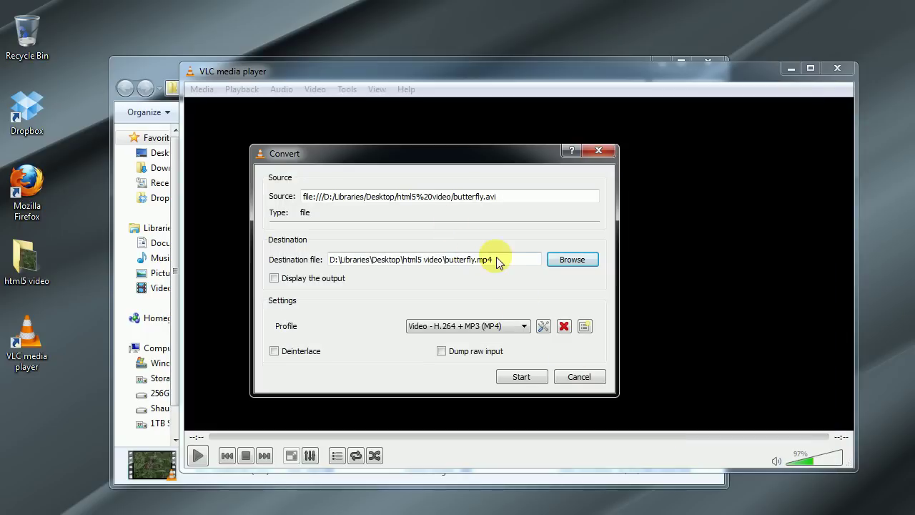
Step: Check the destination file's extension and choose the Video - H.264 + MP3 (MP4) conversion profile
{"action": "left_click_drag", "start_coordinate": [496, 259], "coordinate": [477, 276]}
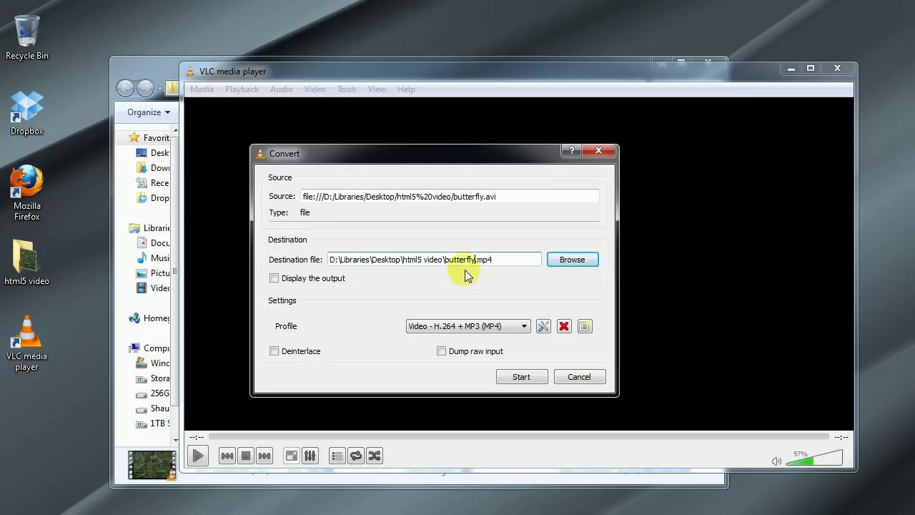
{"action": "left_click_drag", "start_coordinate": [509, 260], "coordinate": [476, 261]}
{"action": "left_click", "coordinate": [521, 327]}
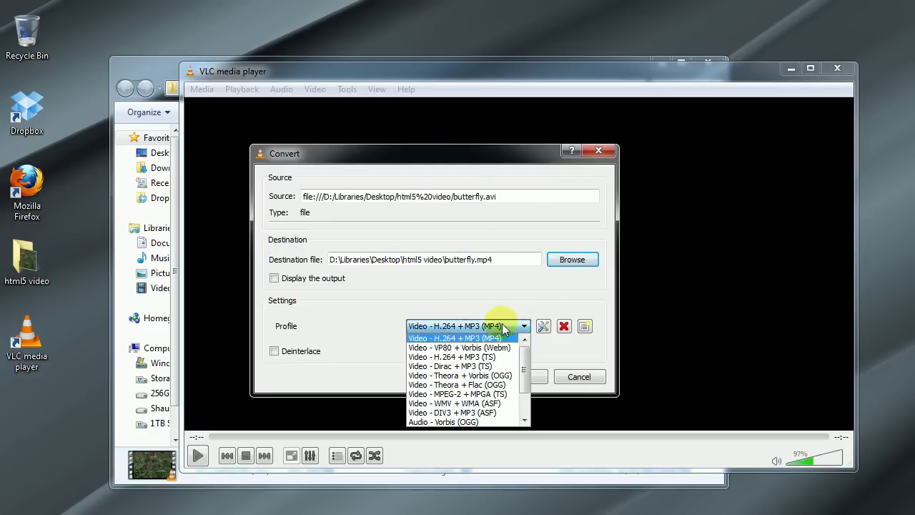
{"action": "left_click", "coordinate": [489, 338]}
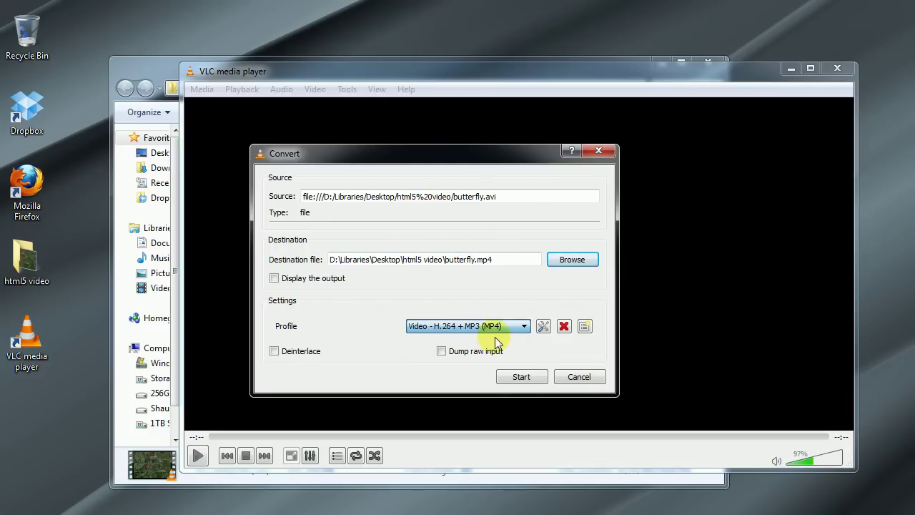
Step: Open the selected MP4 profile for editing, review the video codec's bitrate and frame rate, and choose a scale of 1
{"action": "left_click", "coordinate": [540, 332]}
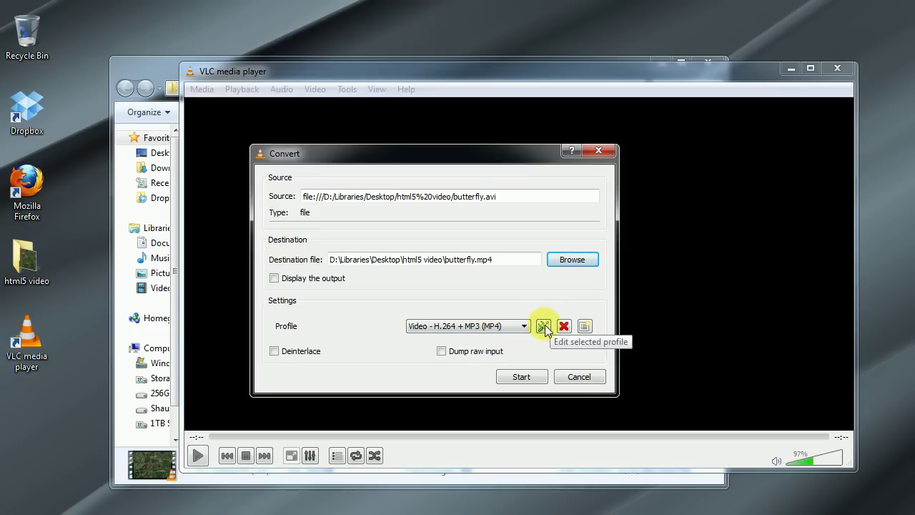
{"action": "left_click", "coordinate": [544, 325]}
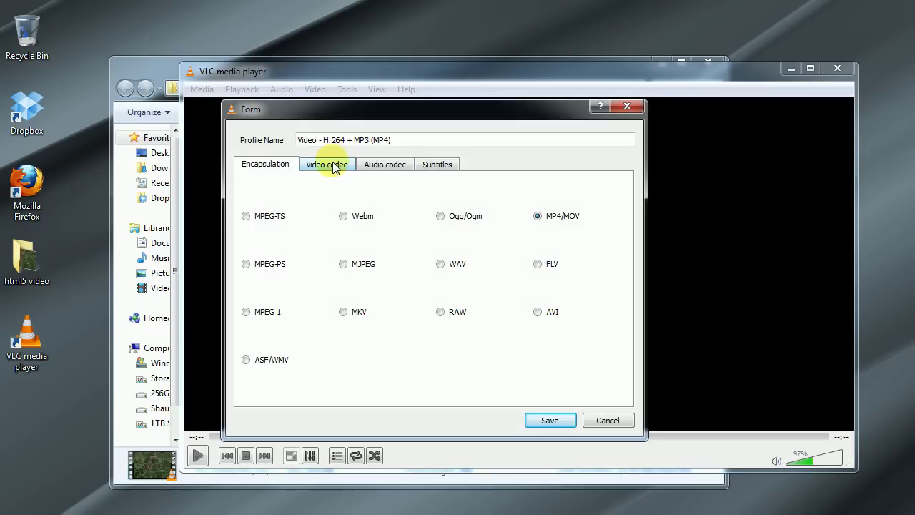
{"action": "left_click", "coordinate": [333, 167]}
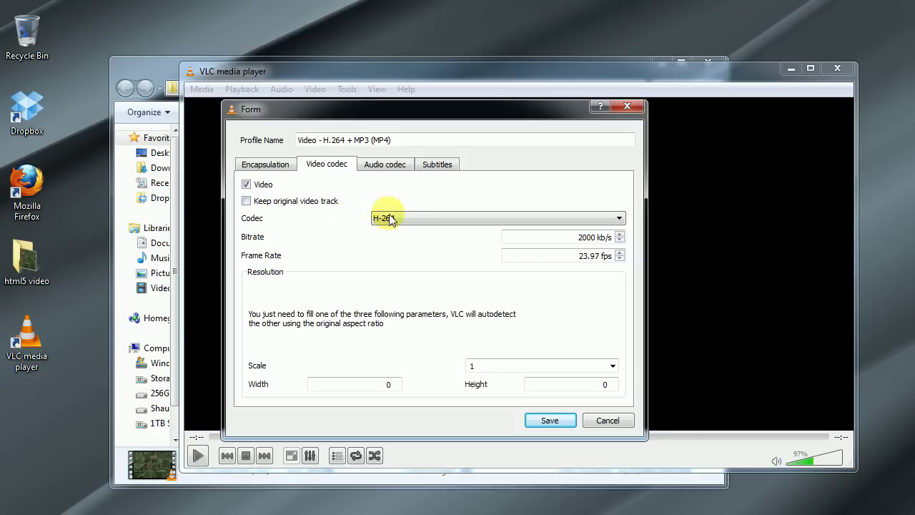
{"action": "double_click", "coordinate": [578, 237]}
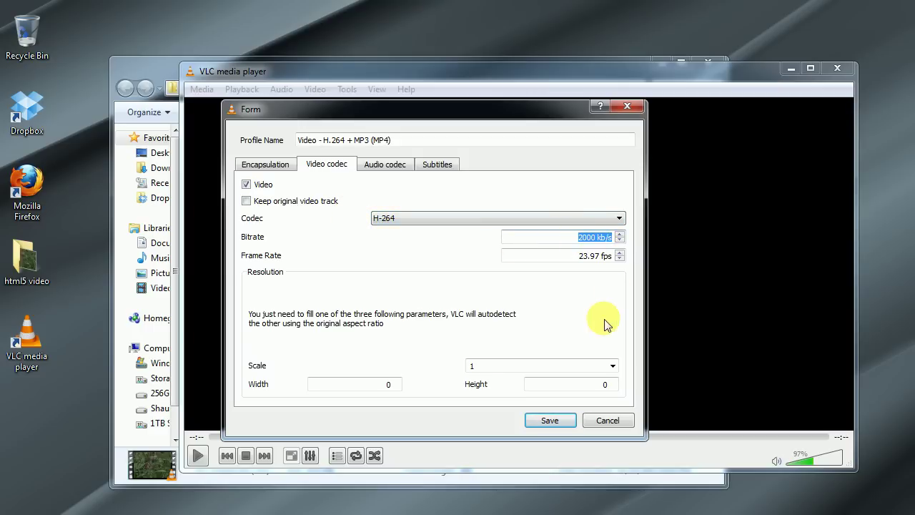
{"action": "double_click", "coordinate": [578, 256]}
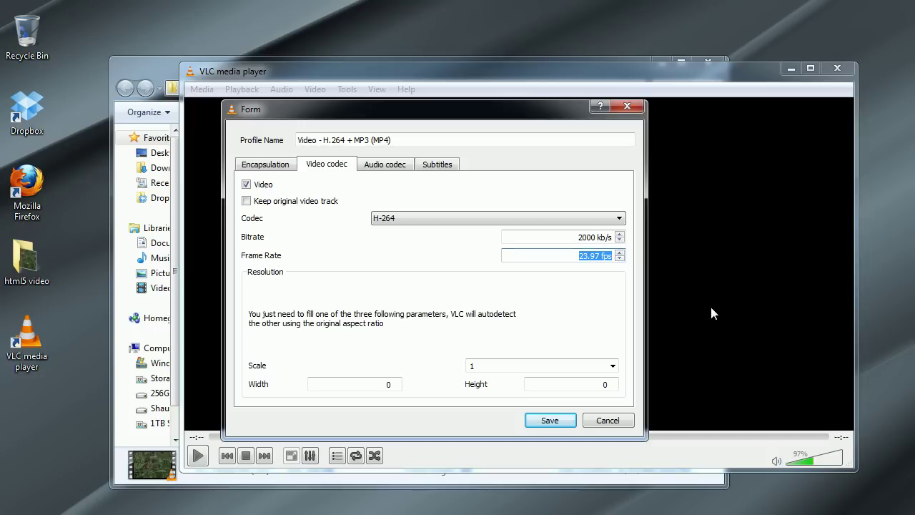
{"action": "left_click", "coordinate": [612, 366]}
{"action": "left_click", "coordinate": [472, 377]}
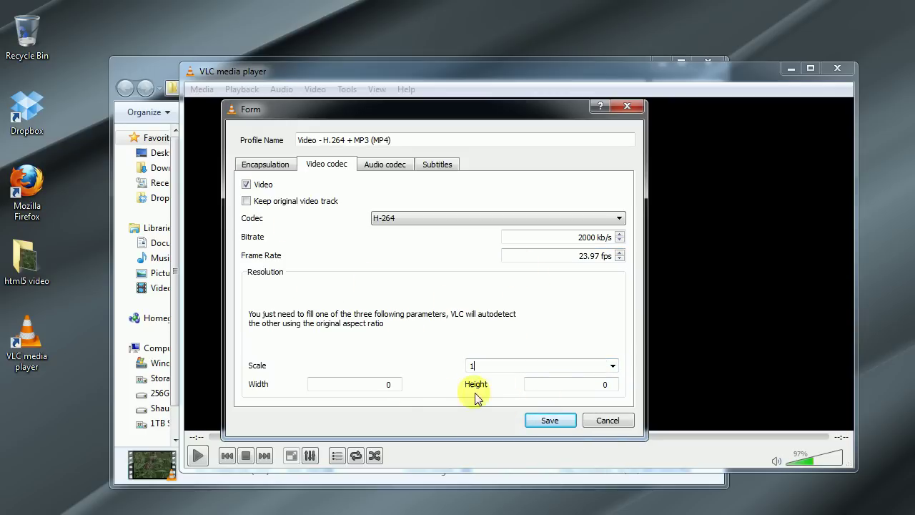
Step: Review the profile's audio codec bitrate and sample rate options and save the MP4 profile
{"action": "left_click", "coordinate": [378, 164]}
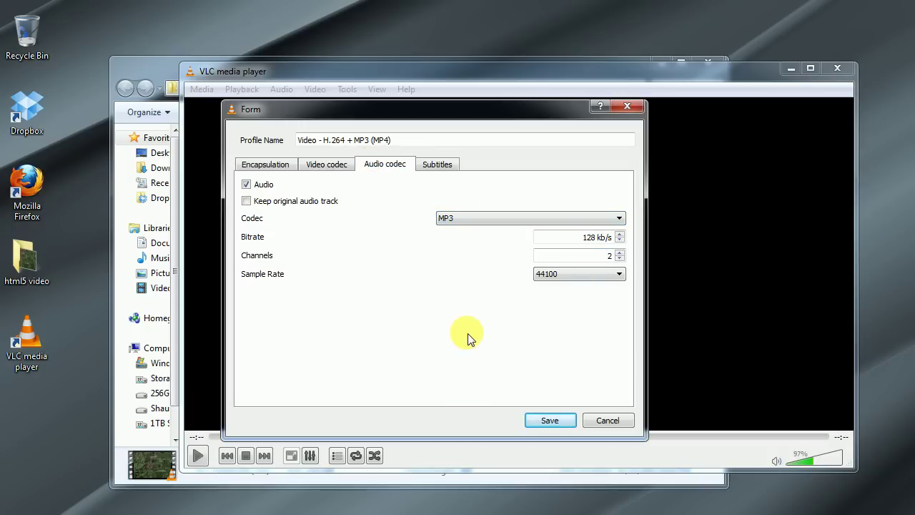
{"action": "double_click", "coordinate": [583, 236]}
{"action": "left_click", "coordinate": [556, 275]}
{"action": "left_click", "coordinate": [547, 314]}
{"action": "left_click", "coordinate": [548, 419]}
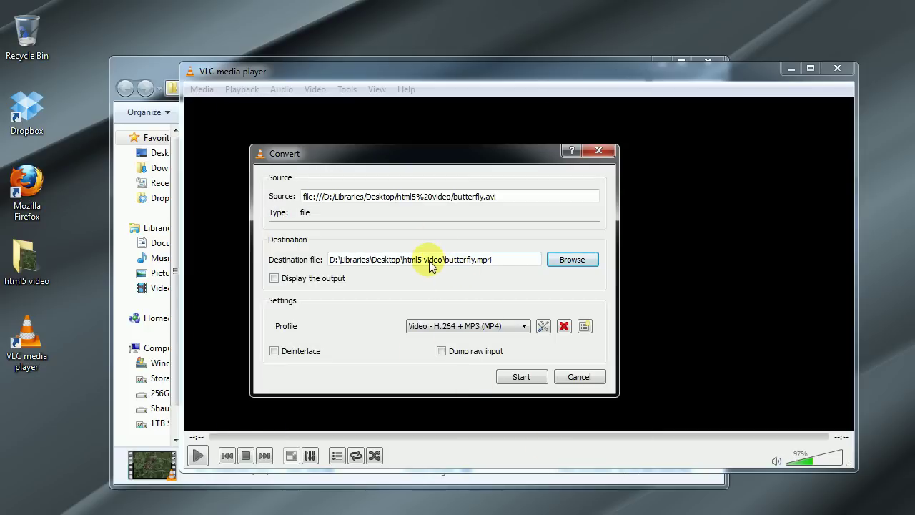
Step: Start the MP4 conversion and check butterfly.mp4 in the html5 video folder and the conversion progress in VLC
{"action": "left_click", "coordinate": [516, 378]}
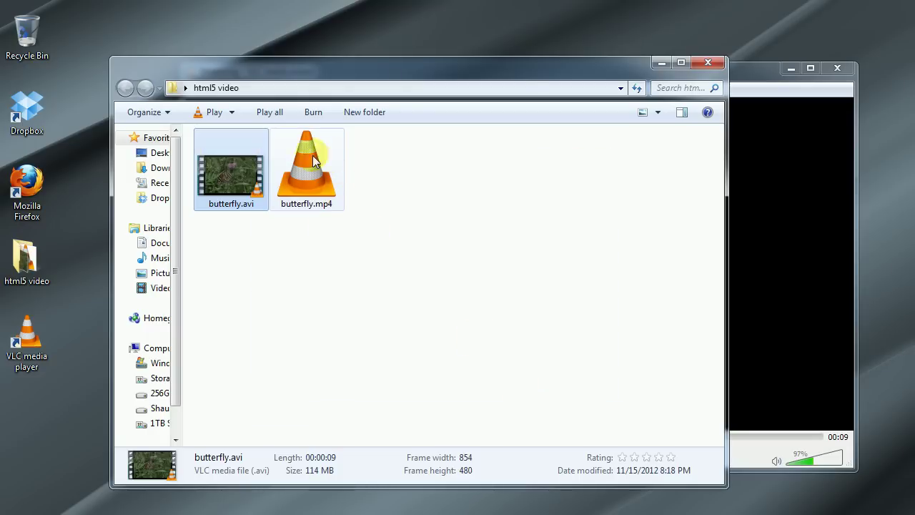
{"action": "left_click", "coordinate": [309, 184]}
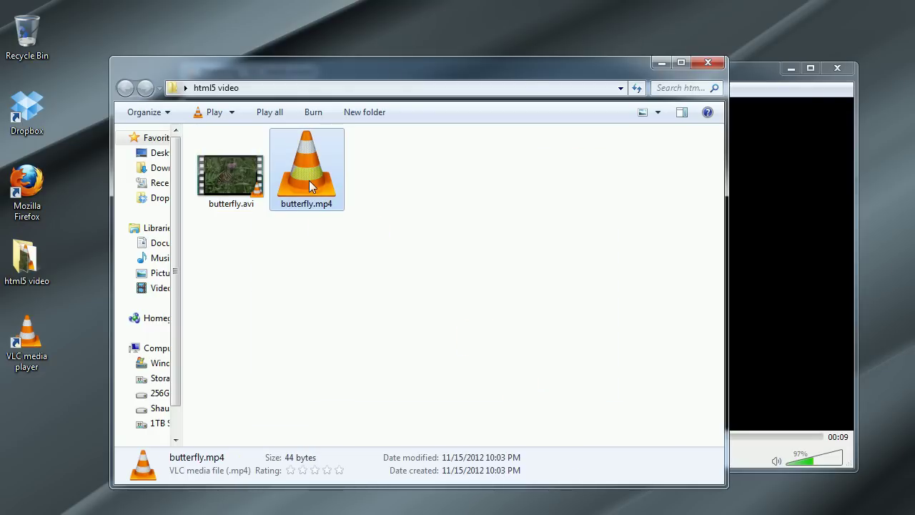
{"action": "left_click", "coordinate": [759, 282]}
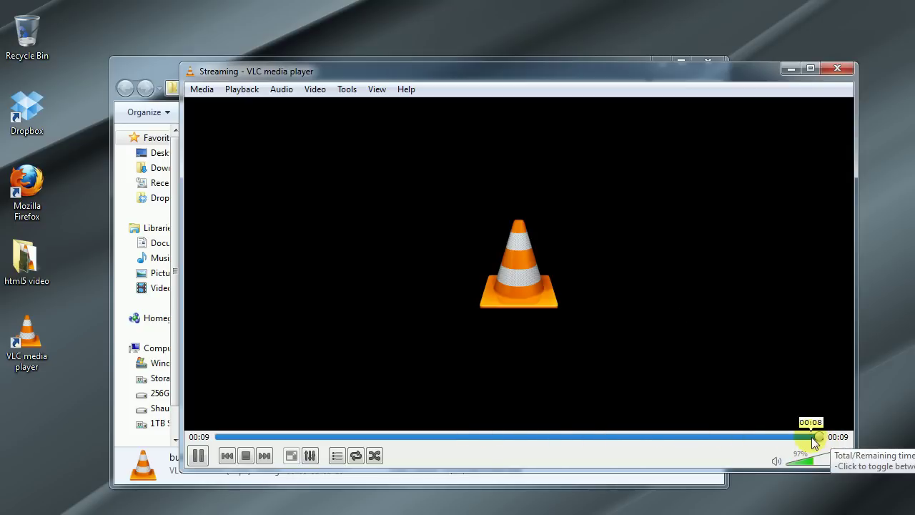
Step: Play the converted butterfly.mp4 from the html5 video folder, close its playback window, and return to the main VLC window
{"action": "left_click", "coordinate": [159, 78]}
{"action": "double_click", "coordinate": [306, 185]}
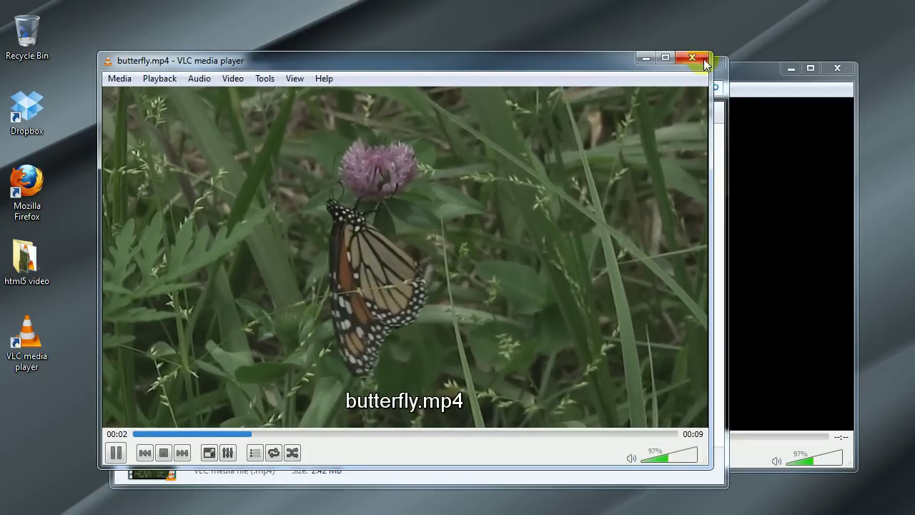
{"action": "left_click", "coordinate": [691, 57]}
{"action": "left_click", "coordinate": [788, 272]}
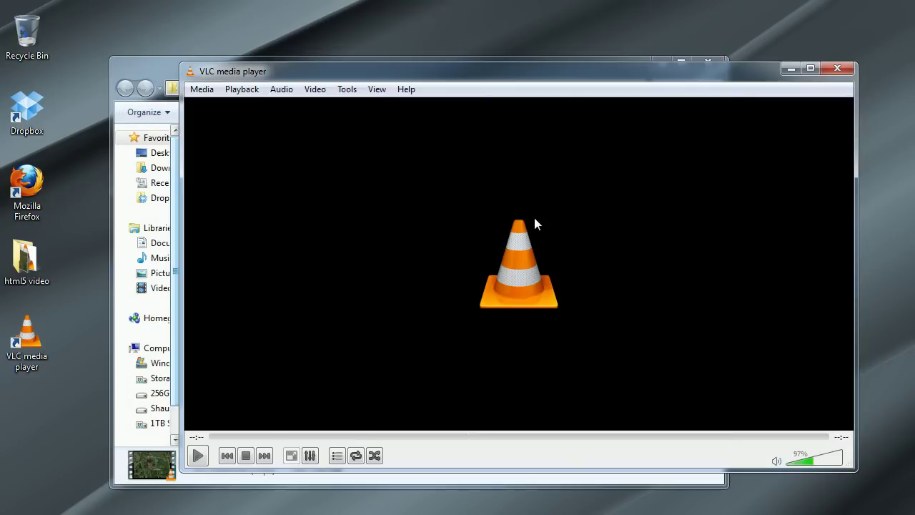
Step: Start another Convert / Save job for butterfly.avi and set the destination file to butterfly.ogg in the html5 video folder
{"action": "left_click", "coordinate": [201, 89]}
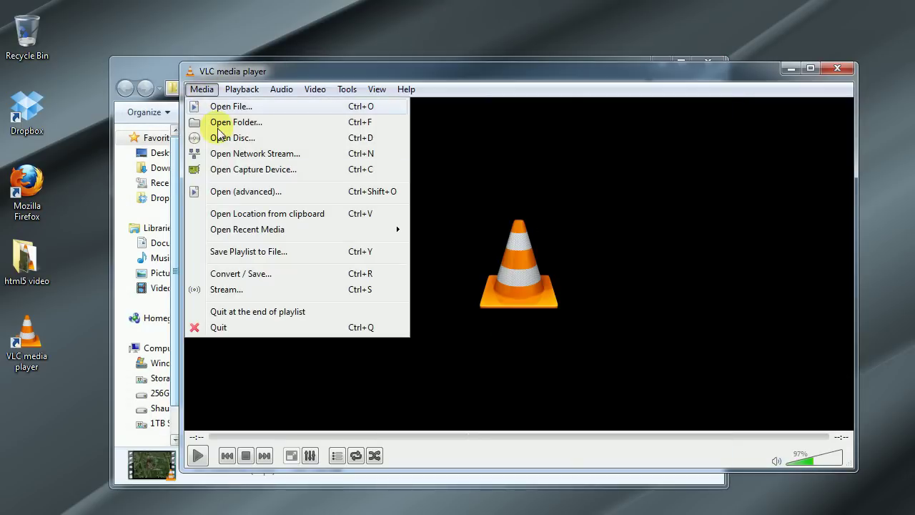
{"action": "left_click", "coordinate": [231, 269]}
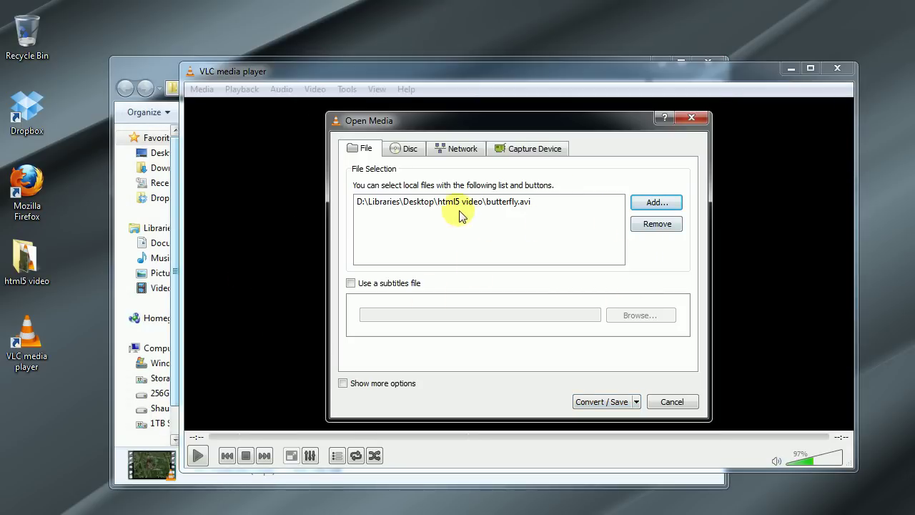
{"action": "left_click", "coordinate": [500, 206]}
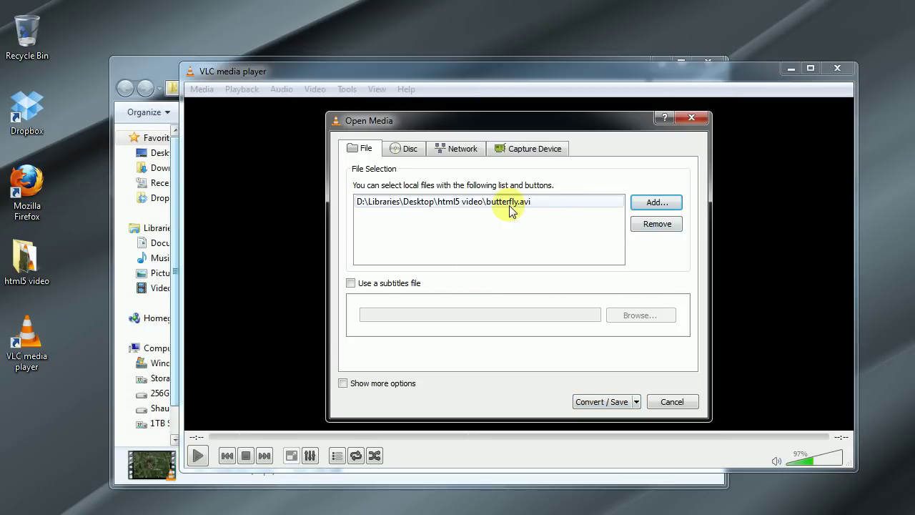
{"action": "left_click", "coordinate": [600, 403]}
{"action": "left_click", "coordinate": [646, 255]}
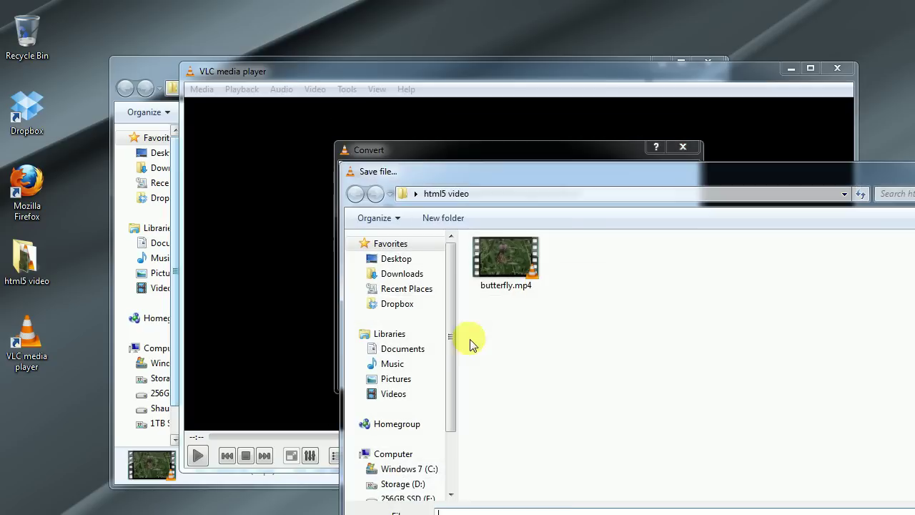
{"action": "left_click_drag", "start_coordinate": [633, 178], "coordinate": [487, 91]}
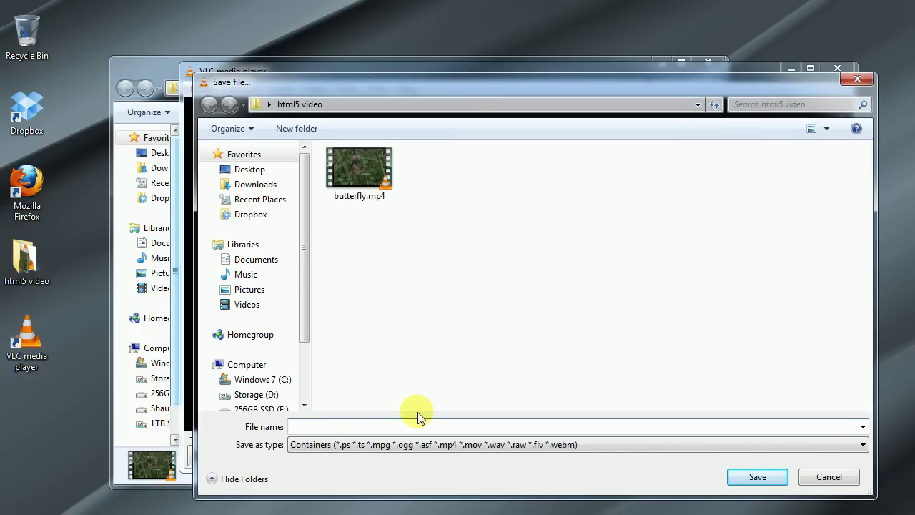
{"action": "type", "text": "butterfly.ogg"}
{"action": "left_click", "coordinate": [754, 477]}
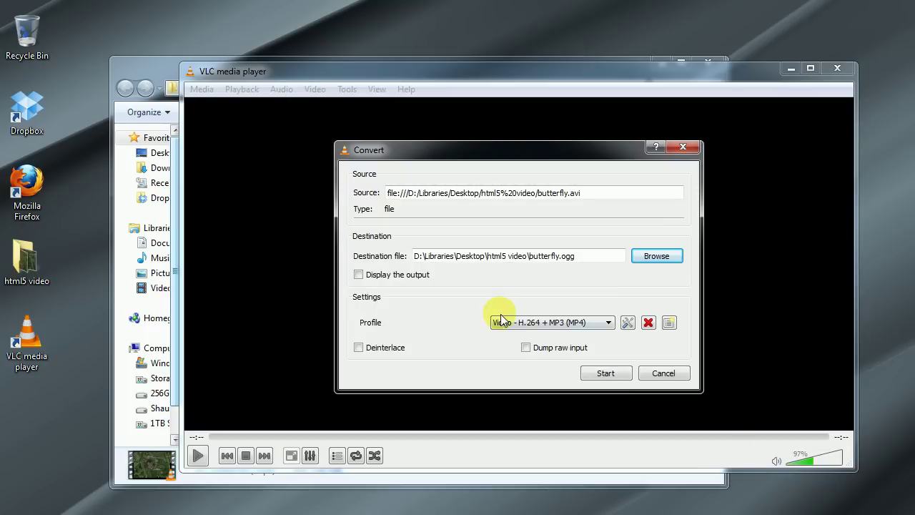
Step: Choose the Video - Theora + Vorbis (OGG) profile, review its video and audio codec settings, and save it
{"action": "left_click", "coordinate": [607, 323]}
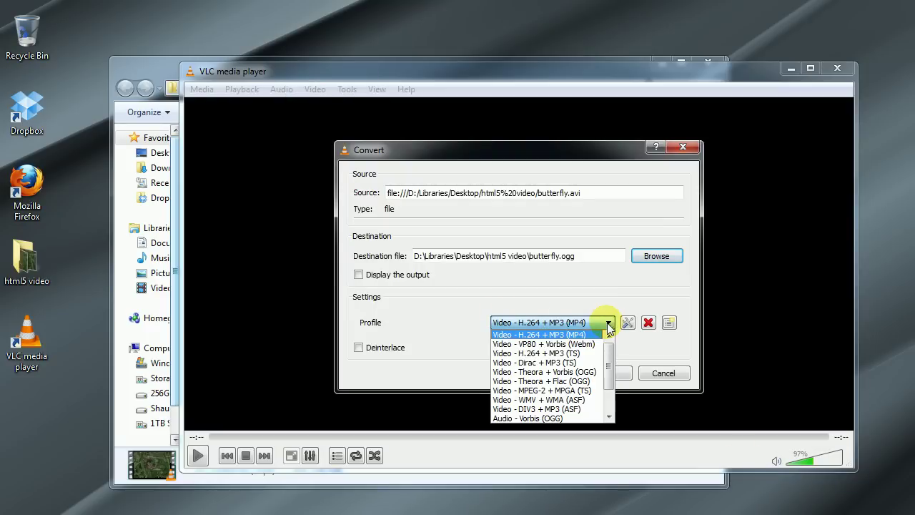
{"action": "left_click", "coordinate": [565, 372]}
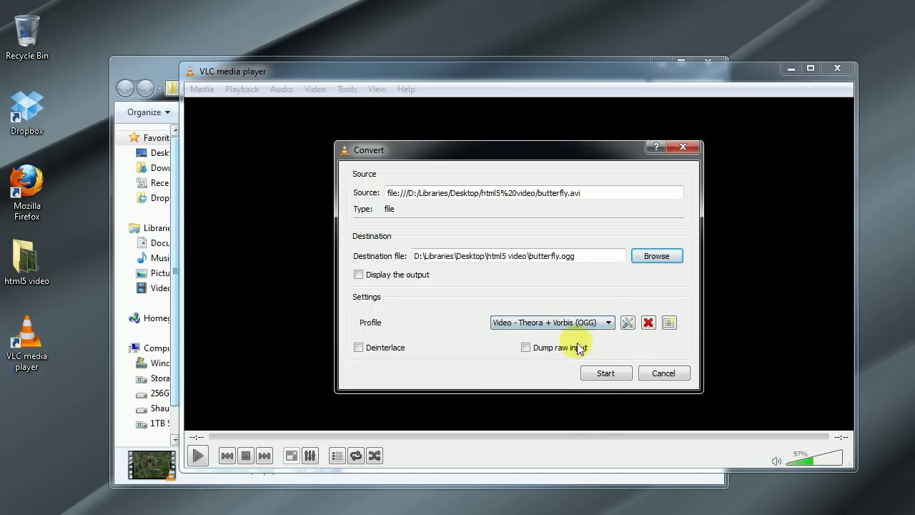
{"action": "left_click", "coordinate": [628, 323]}
{"action": "left_click", "coordinate": [412, 160]}
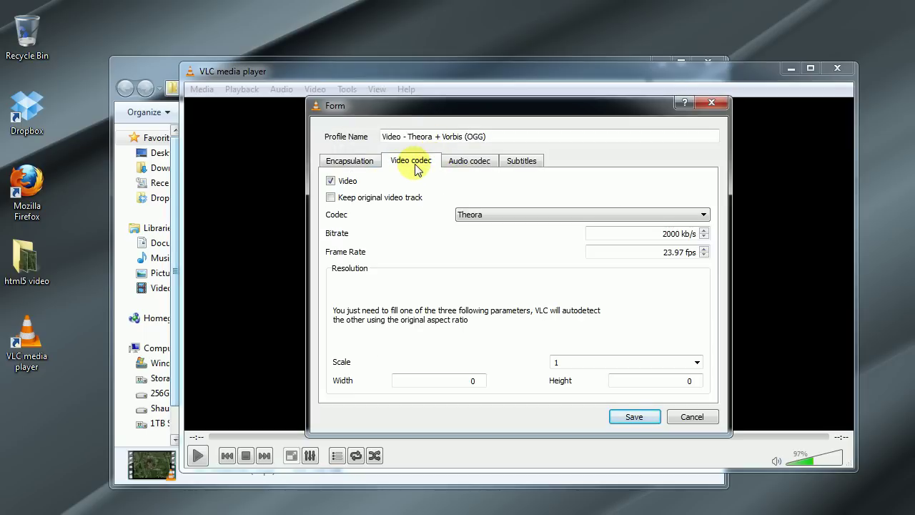
{"action": "double_click", "coordinate": [672, 234]}
{"action": "left_click", "coordinate": [664, 236]}
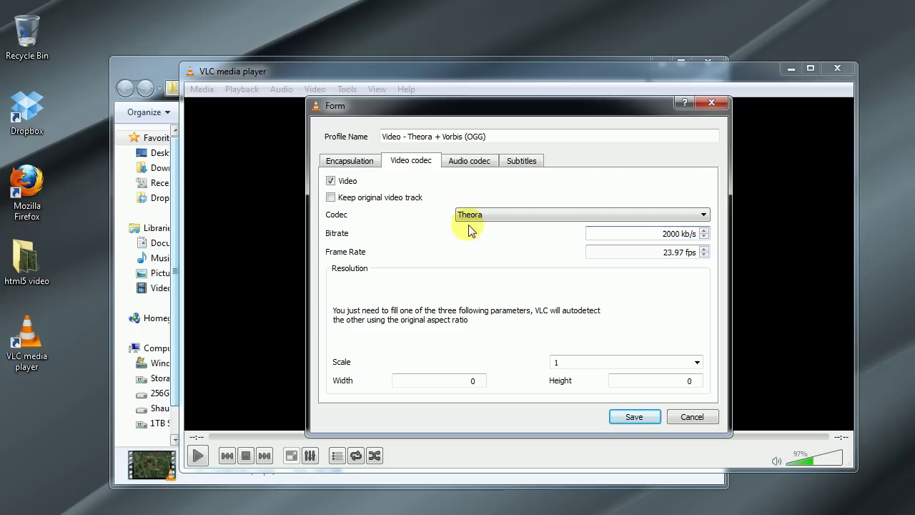
{"action": "left_click", "coordinate": [464, 163]}
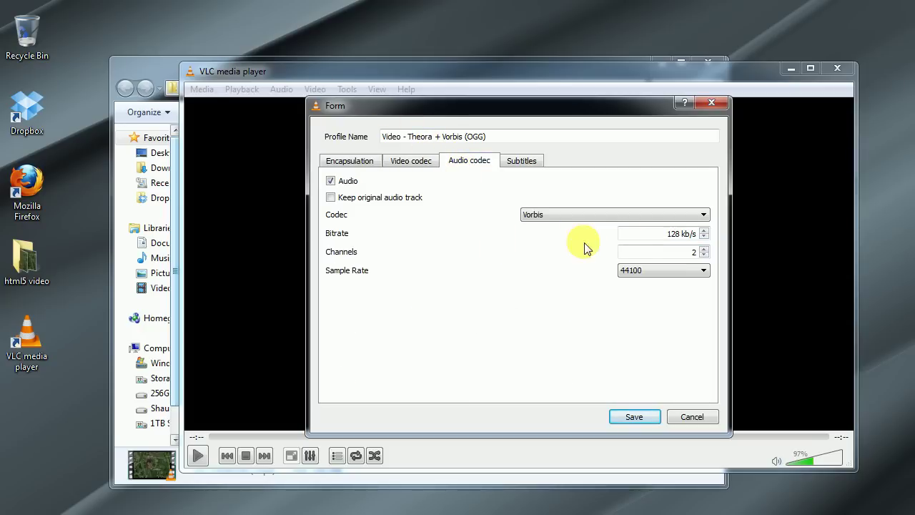
{"action": "left_click", "coordinate": [633, 416]}
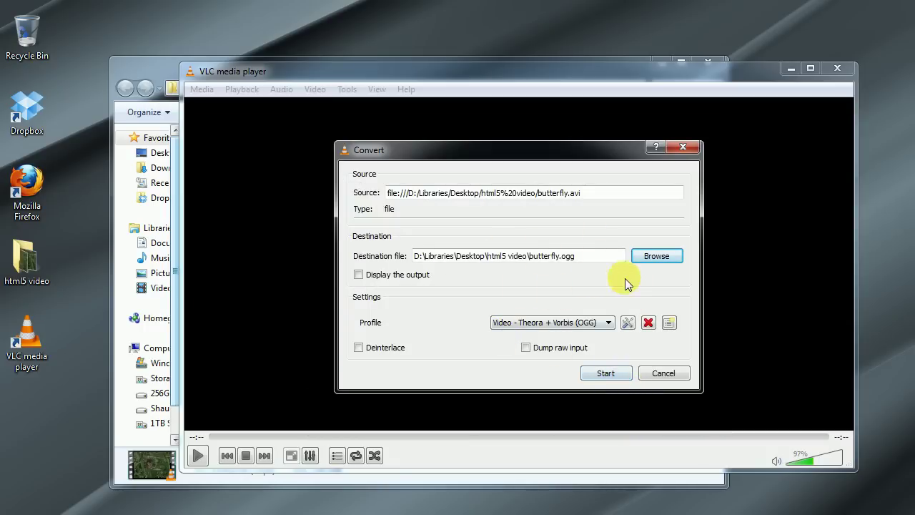
Step: Start the OGG conversion and check butterfly.ogg in the html5 video folder before returning to VLC
{"action": "left_click", "coordinate": [603, 373]}
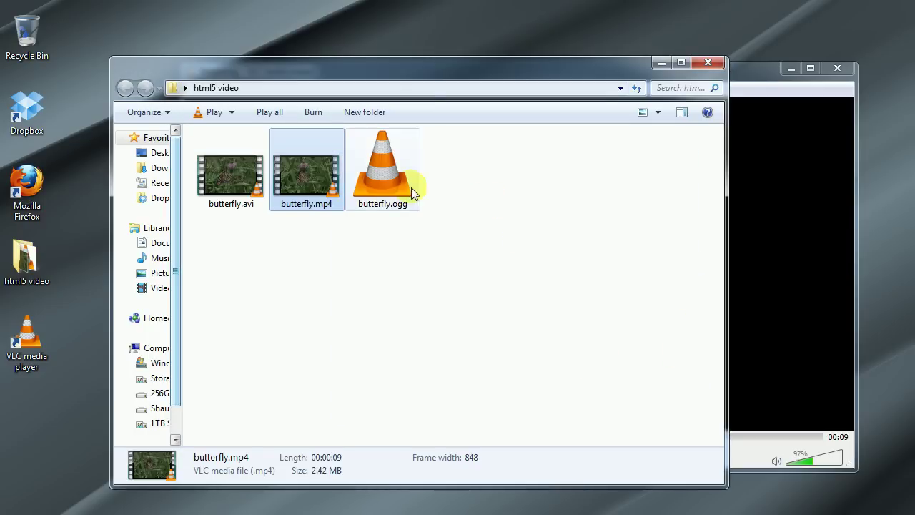
{"action": "left_click_drag", "start_coordinate": [384, 184], "coordinate": [786, 338]}
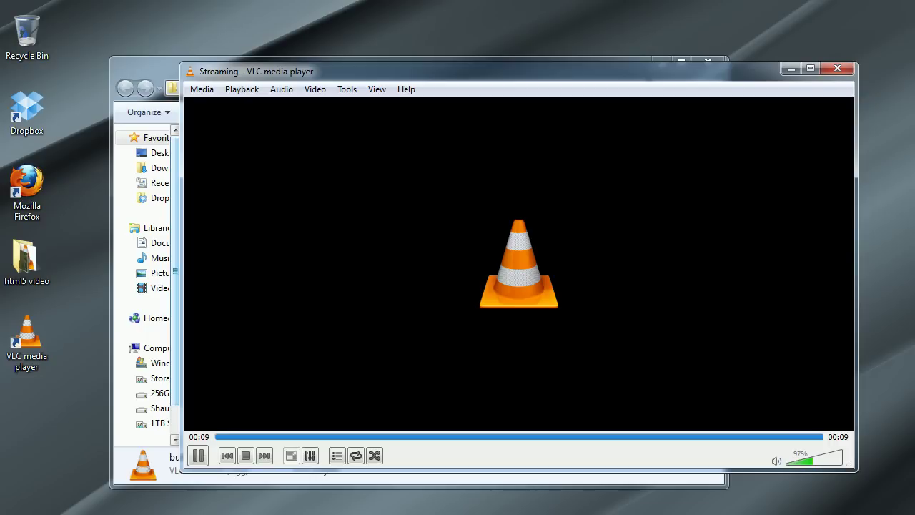
Step: Start a further Convert / Save job for butterfly.avi and set the destination file to butterfly.webm in the html5 video folder
{"action": "left_click", "coordinate": [202, 89]}
{"action": "left_click", "coordinate": [245, 273]}
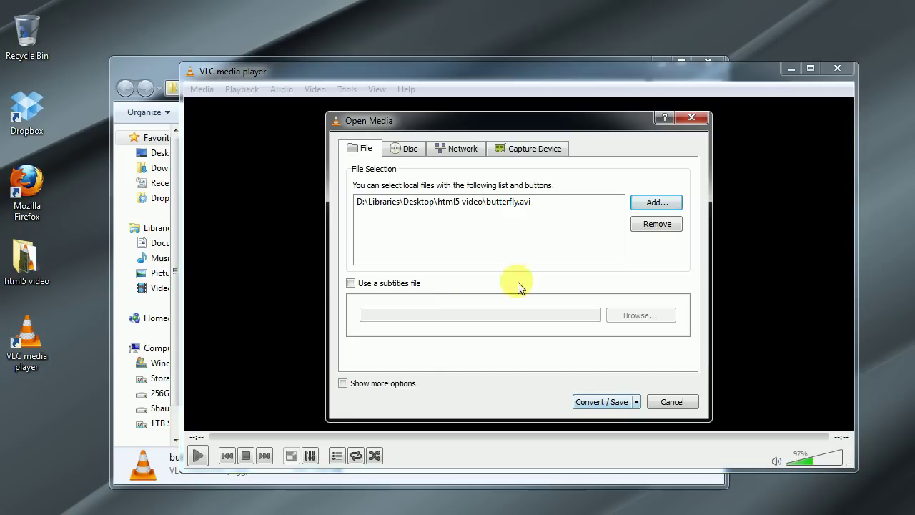
{"action": "left_click", "coordinate": [601, 401]}
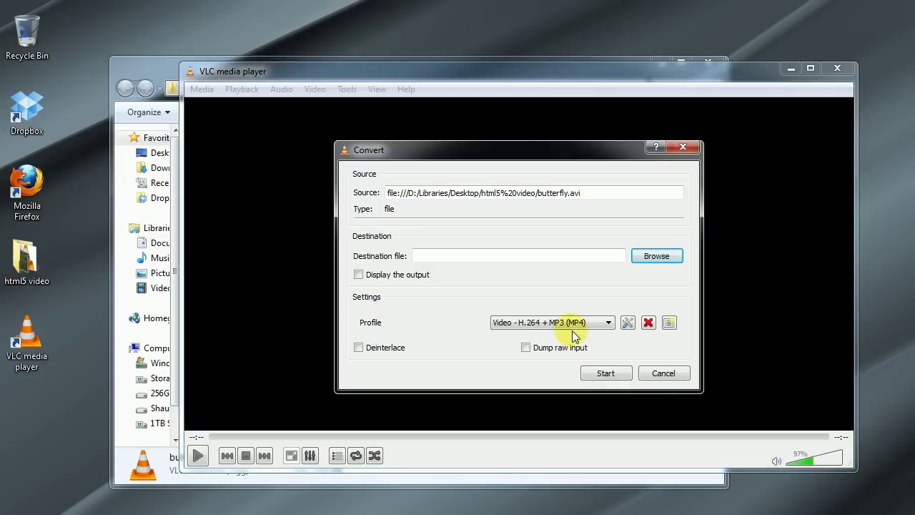
{"action": "left_click", "coordinate": [655, 256]}
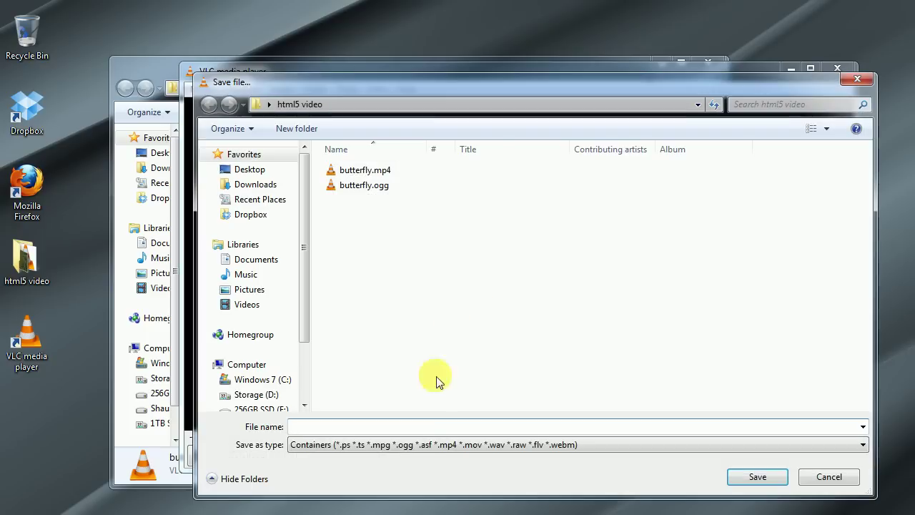
{"action": "type", "text": "butter"}
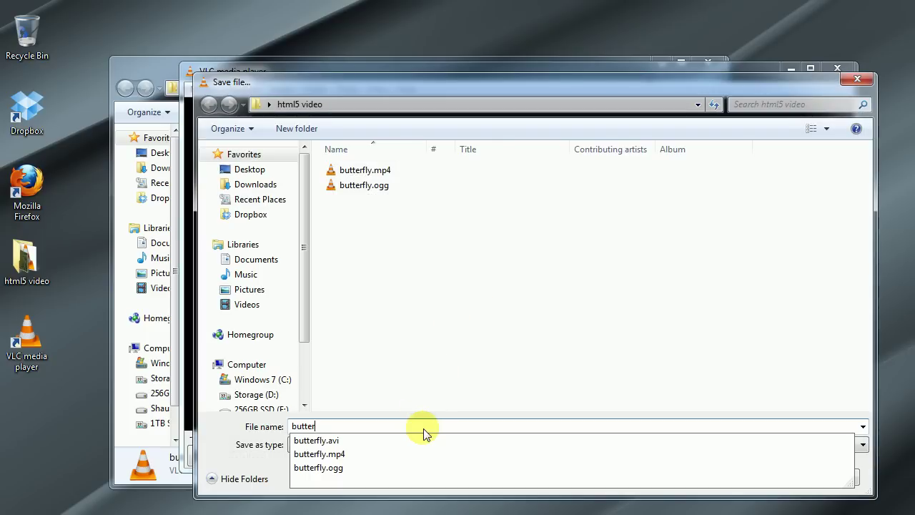
{"action": "type", "text": "fly.webm"}
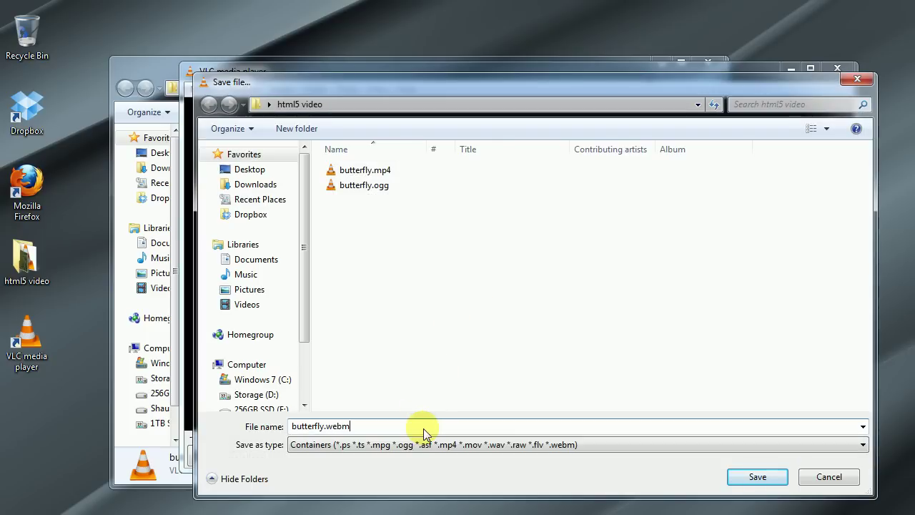
{"action": "left_click", "coordinate": [756, 475]}
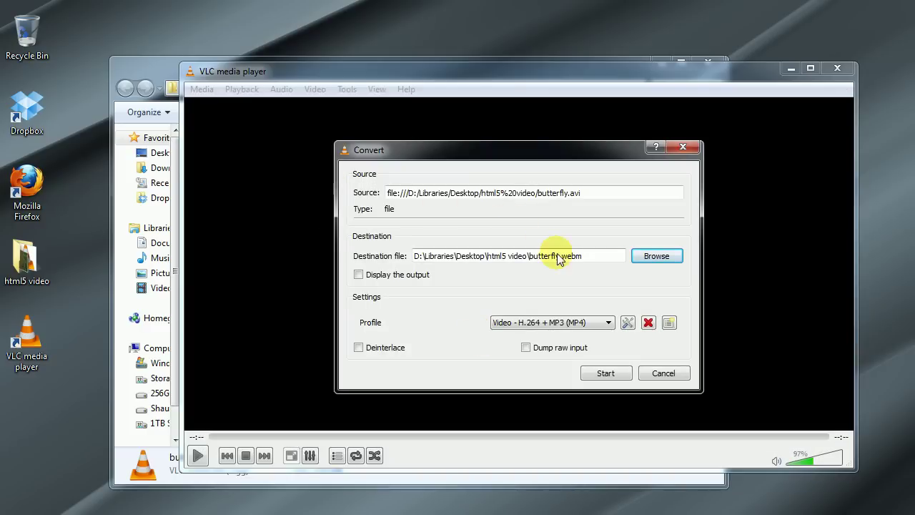
Step: Choose the Video - VP80 + Vorbis (Webm) profile, review its encapsulation, video and audio codec settings, and save it
{"action": "left_click", "coordinate": [606, 322]}
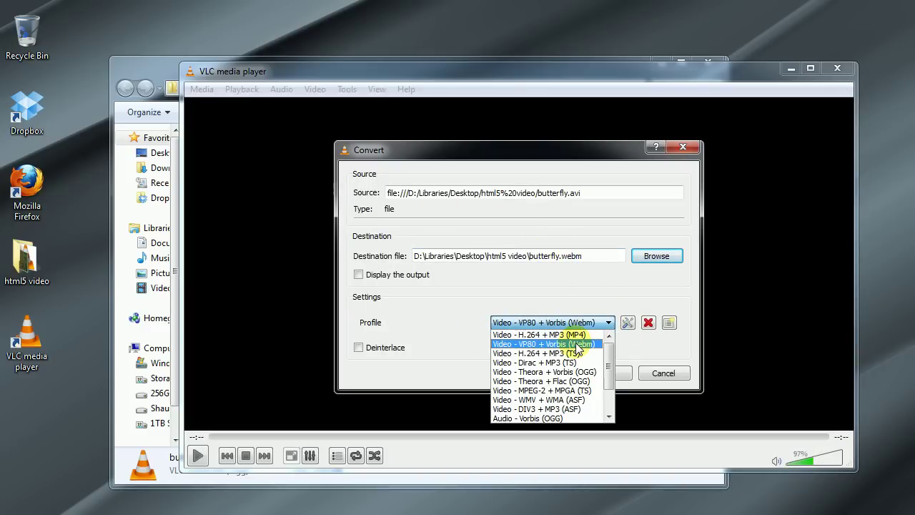
{"action": "left_click", "coordinate": [577, 346]}
{"action": "left_click", "coordinate": [627, 322]}
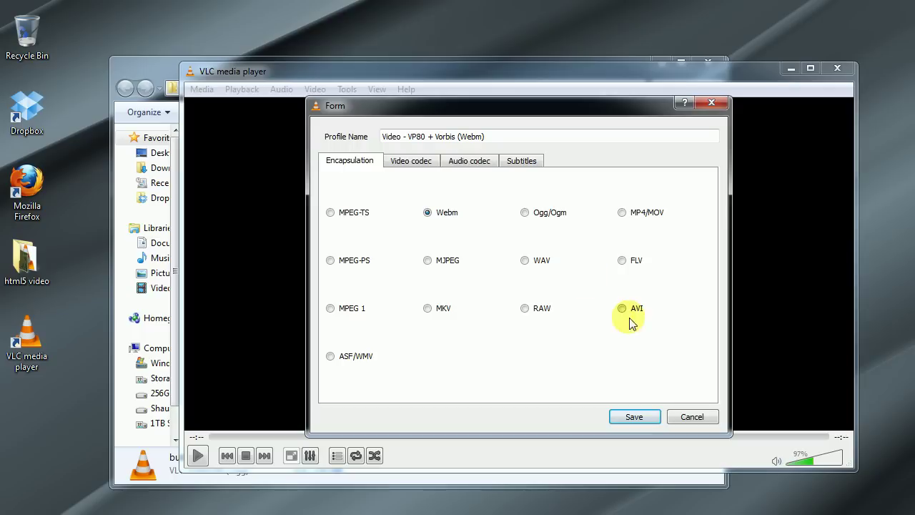
{"action": "left_click", "coordinate": [426, 161]}
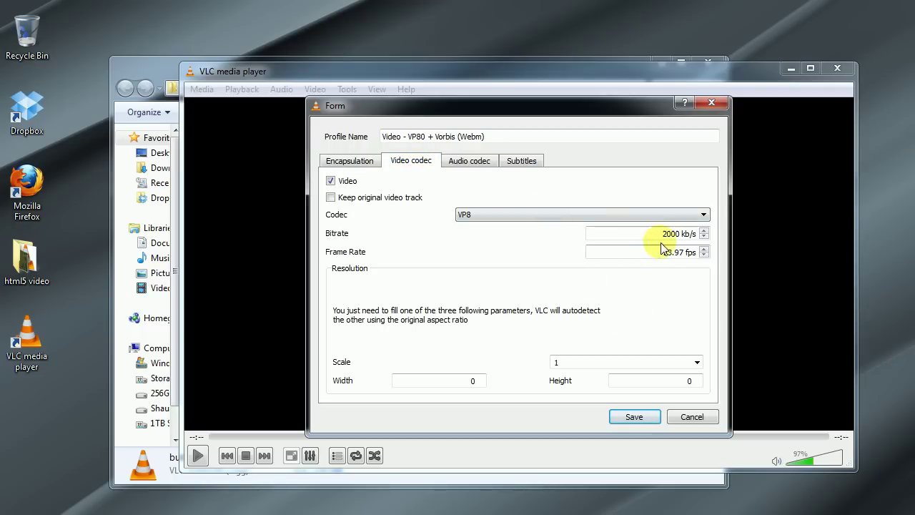
{"action": "left_click", "coordinate": [459, 161]}
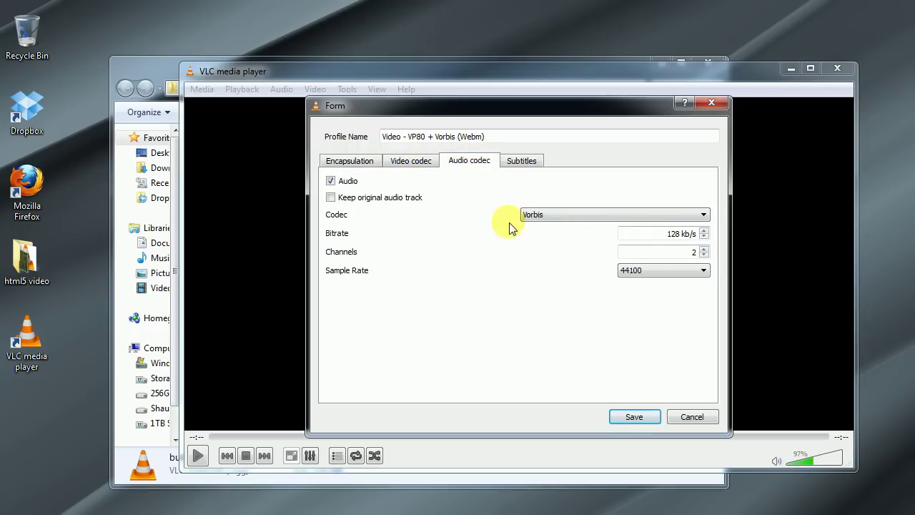
{"action": "left_click", "coordinate": [633, 416]}
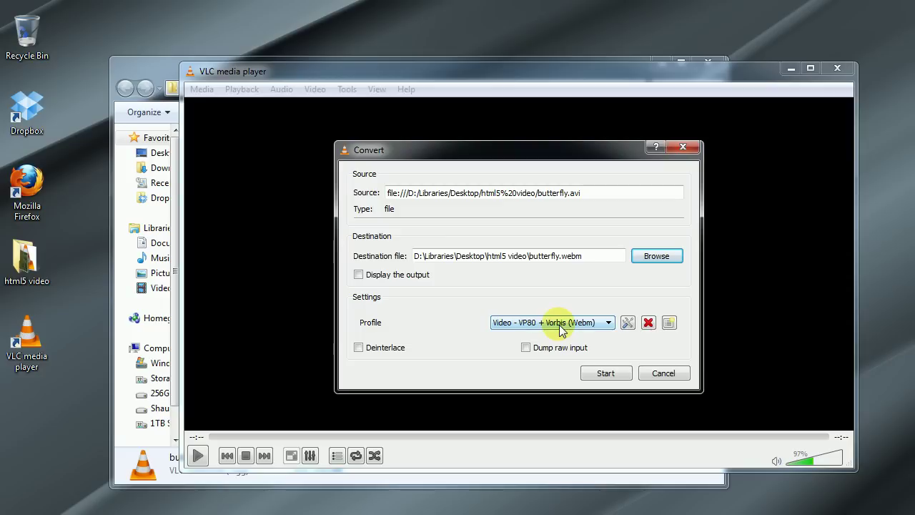
Step: Start the WebM conversion, check butterfly.webm in the html5 video folder, and close VLC once the conversion has ended
{"action": "left_click", "coordinate": [606, 372]}
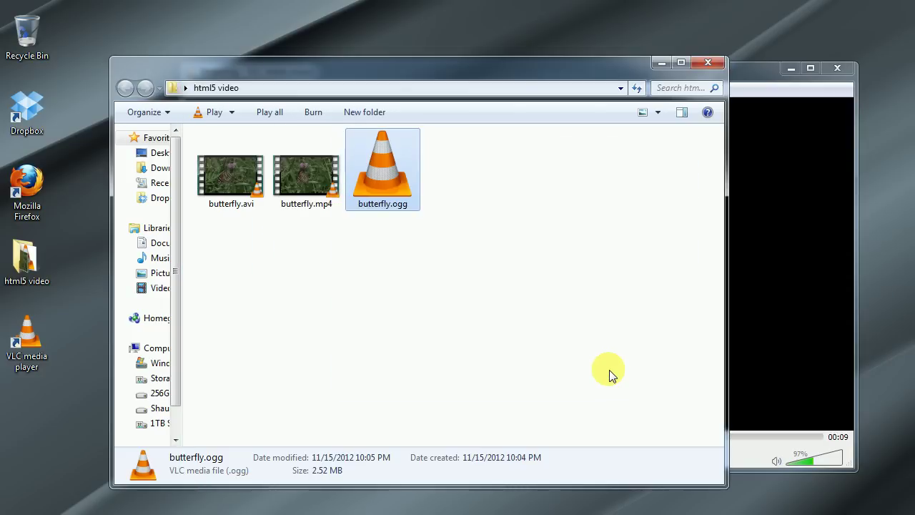
{"action": "left_click", "coordinate": [470, 215]}
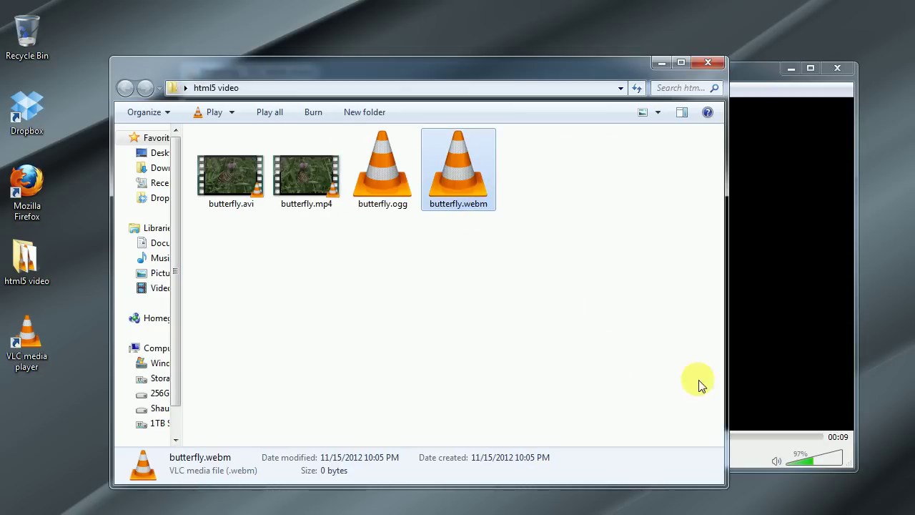
{"action": "left_click", "coordinate": [800, 362]}
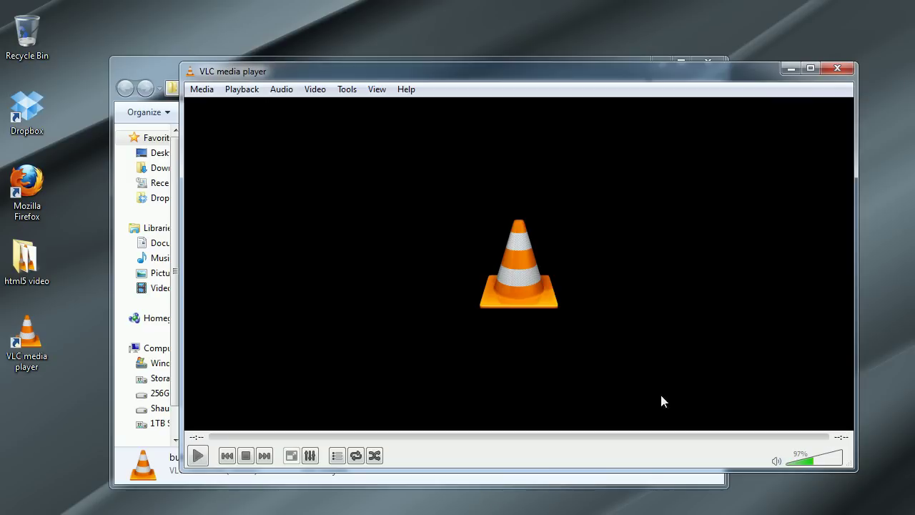
{"action": "left_click", "coordinate": [841, 67]}
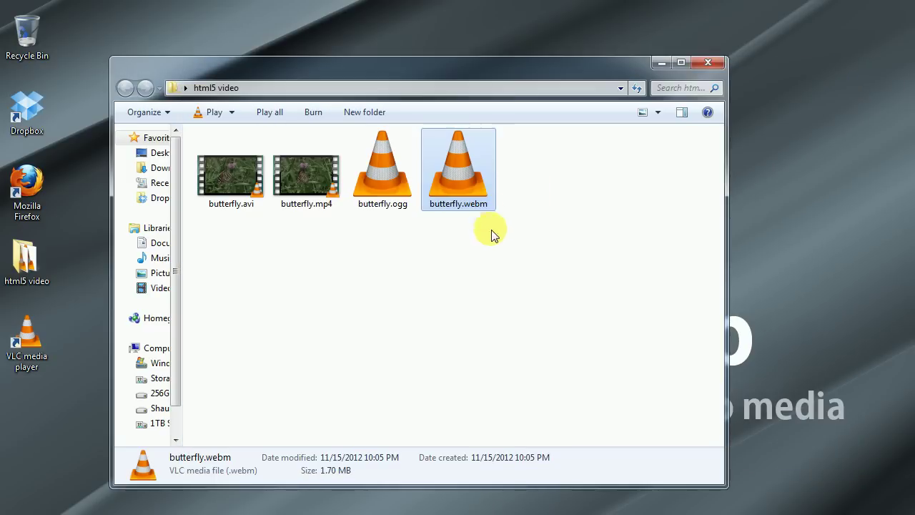
Step: Play butterfly.webm, butterfly.avi and butterfly.mp4 one after another to compare their picture quality, closing the player each time
{"action": "double_click", "coordinate": [468, 162]}
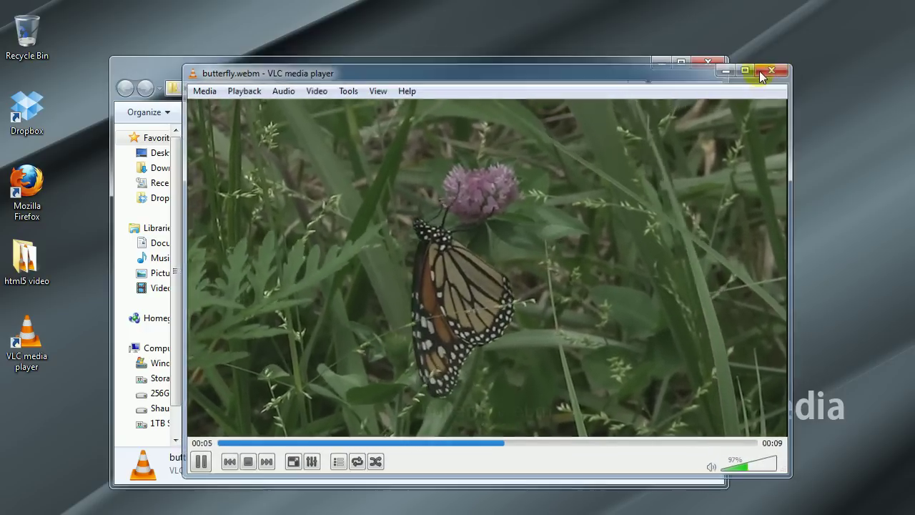
{"action": "left_click", "coordinate": [774, 68]}
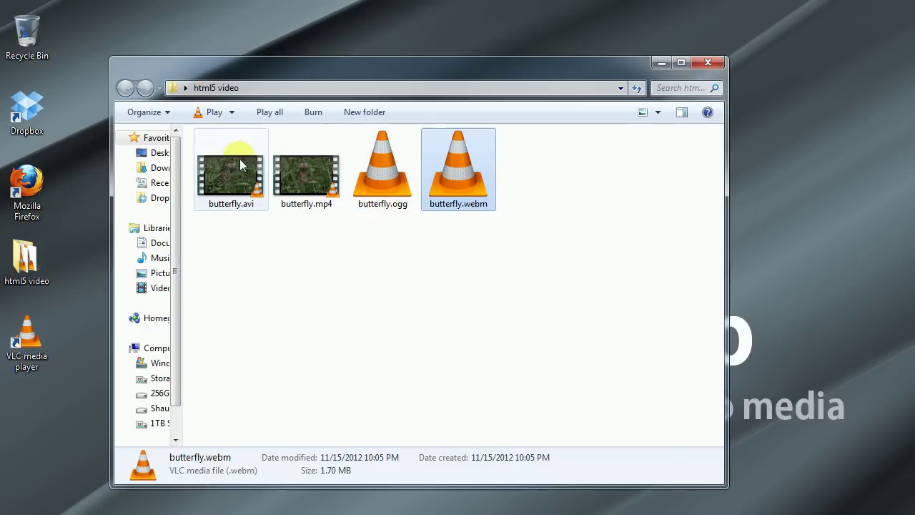
{"action": "double_click", "coordinate": [218, 157]}
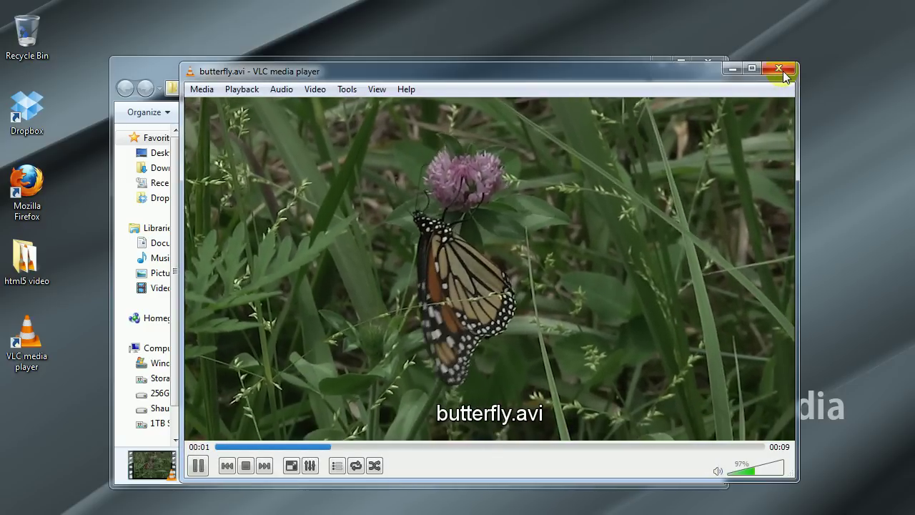
{"action": "left_click", "coordinate": [778, 69]}
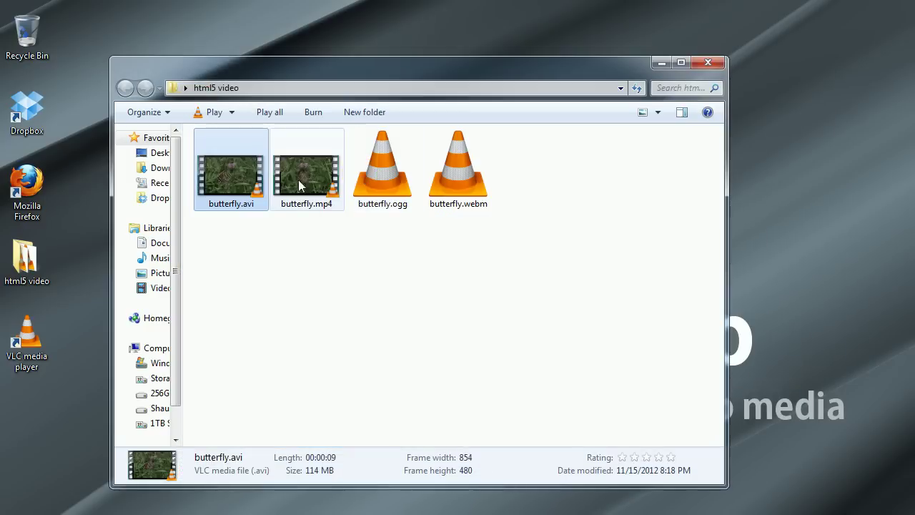
{"action": "double_click", "coordinate": [295, 168]}
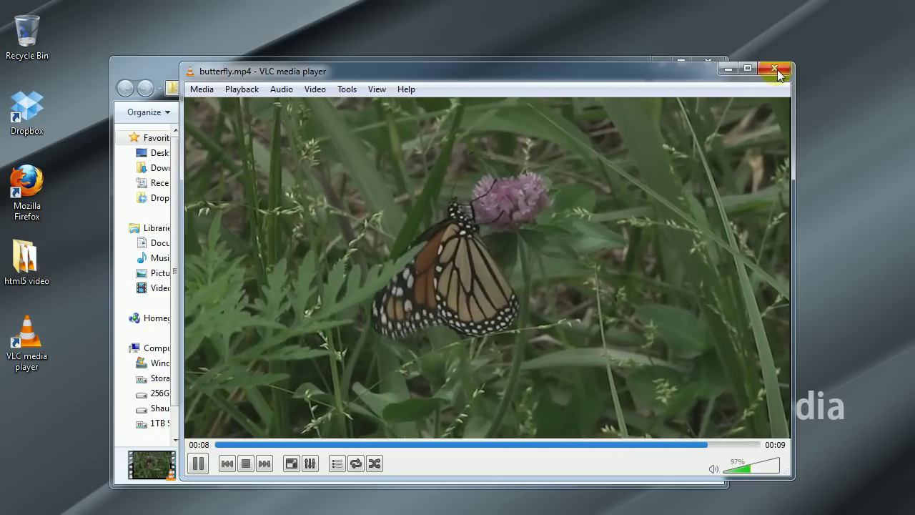
{"action": "left_click", "coordinate": [774, 68]}
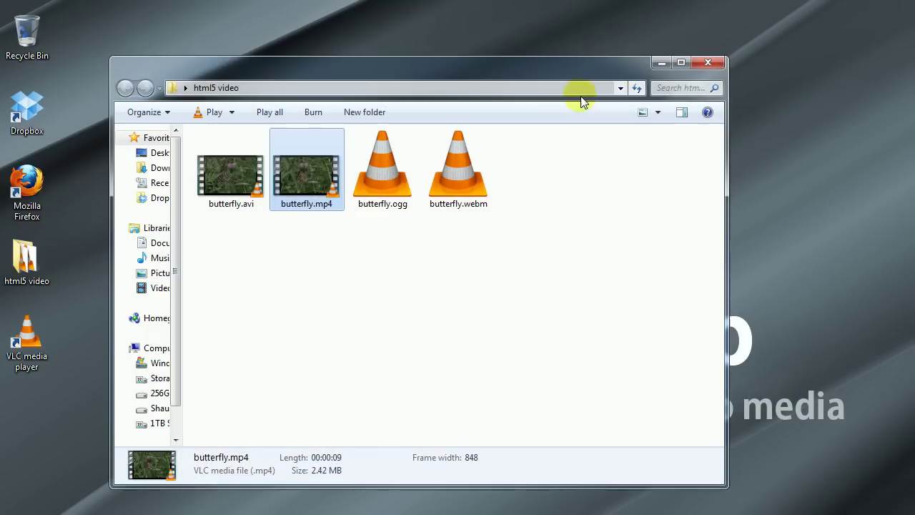
Step: Show the html5 video folder in Details view and compare the file sizes of the MP4, OGG and WebM versions
{"action": "right_click", "coordinate": [431, 283]}
{"action": "mouse_move", "coordinate": [461, 290]}
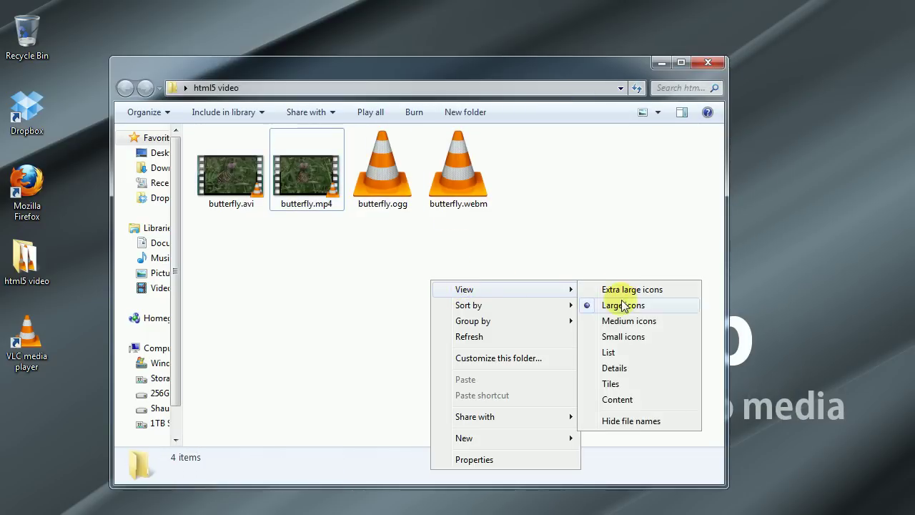
{"action": "left_click", "coordinate": [614, 368]}
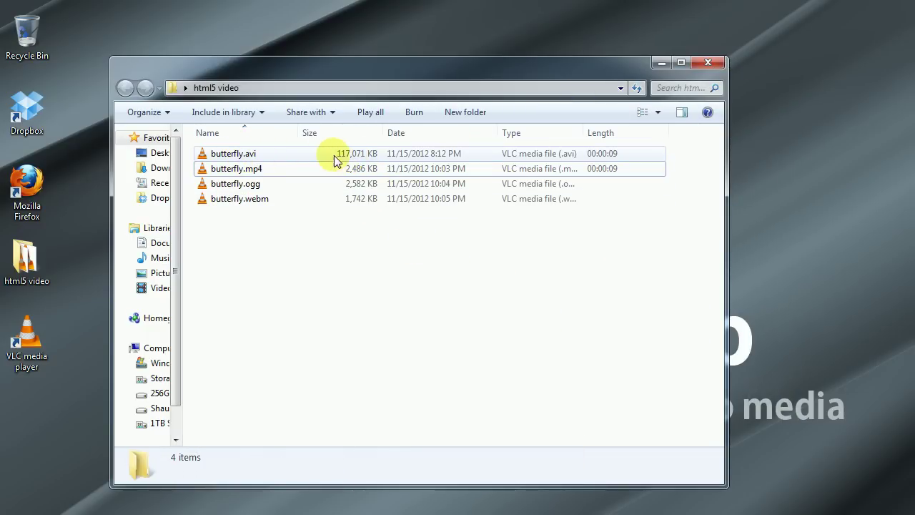
{"action": "left_click", "coordinate": [232, 169]}
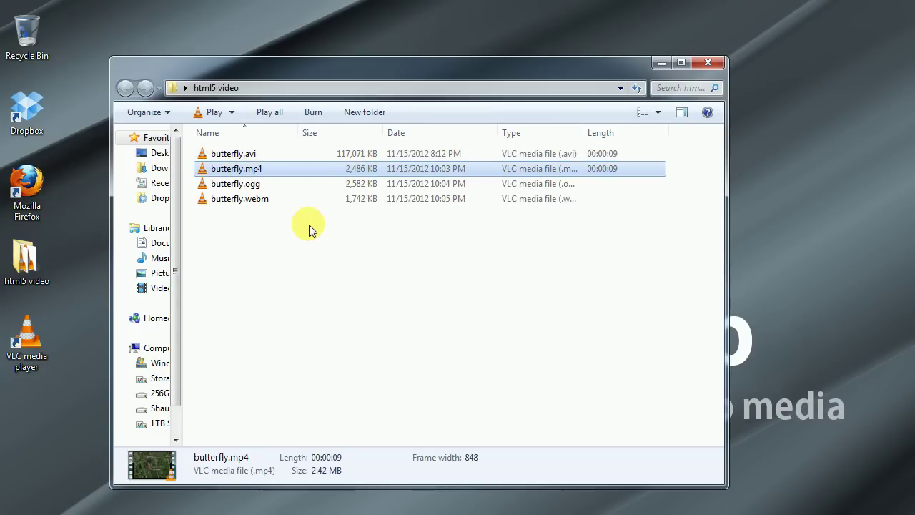
{"action": "left_click", "coordinate": [246, 186]}
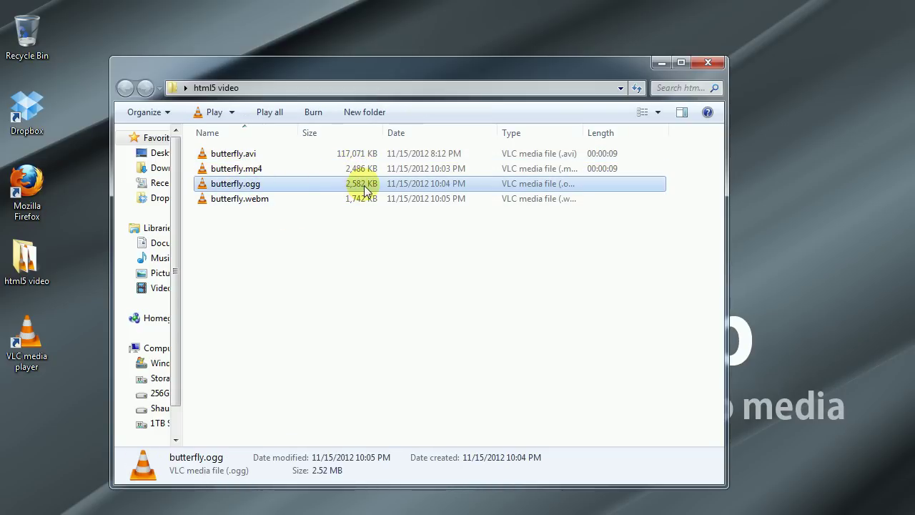
{"action": "left_click", "coordinate": [238, 199]}
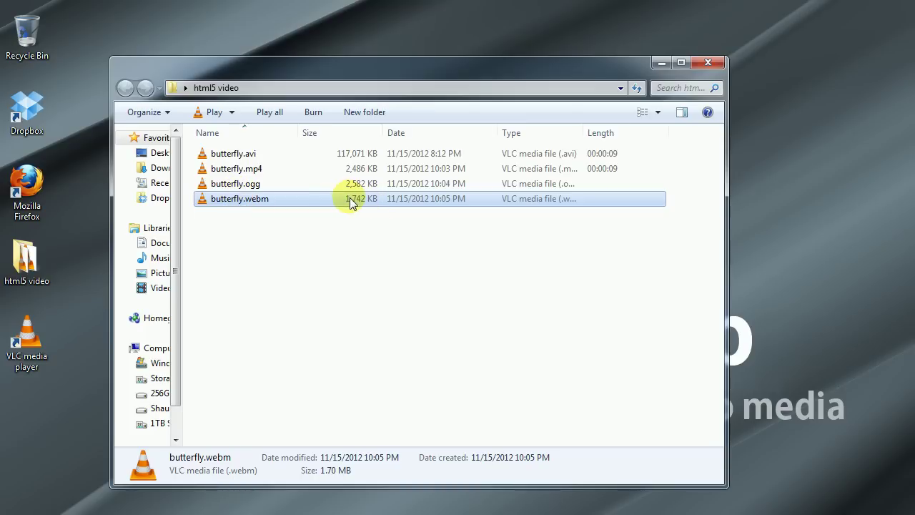
{"action": "left_click", "coordinate": [363, 250]}
Step: Play butterfly.webm once more to check its quality, and close the player
{"action": "double_click", "coordinate": [250, 198]}
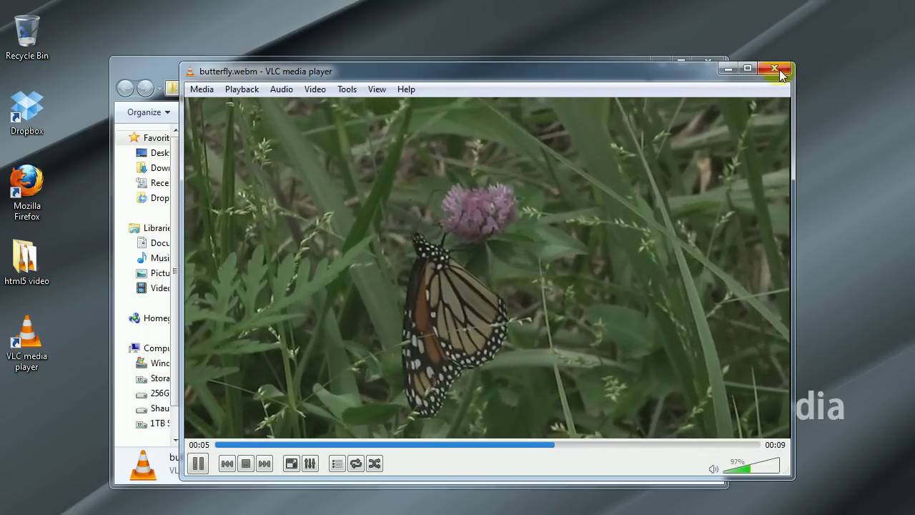
{"action": "left_click", "coordinate": [774, 68]}
{"action": "left_click", "coordinate": [343, 252]}
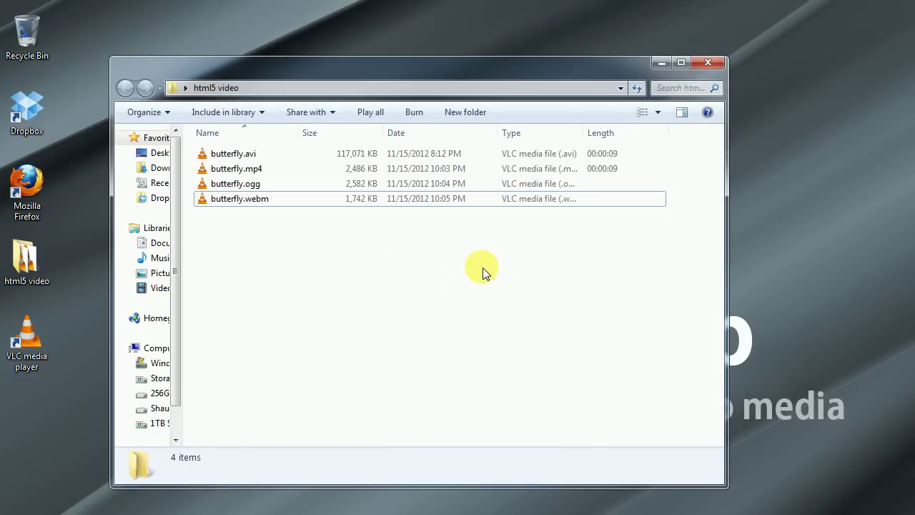
{"action": "left_click_drag", "start_coordinate": [330, 255], "coordinate": [244, 170]}
{"action": "left_click", "coordinate": [297, 264]}
{"action": "left_click_drag", "start_coordinate": [357, 69], "coordinate": [377, 75]}
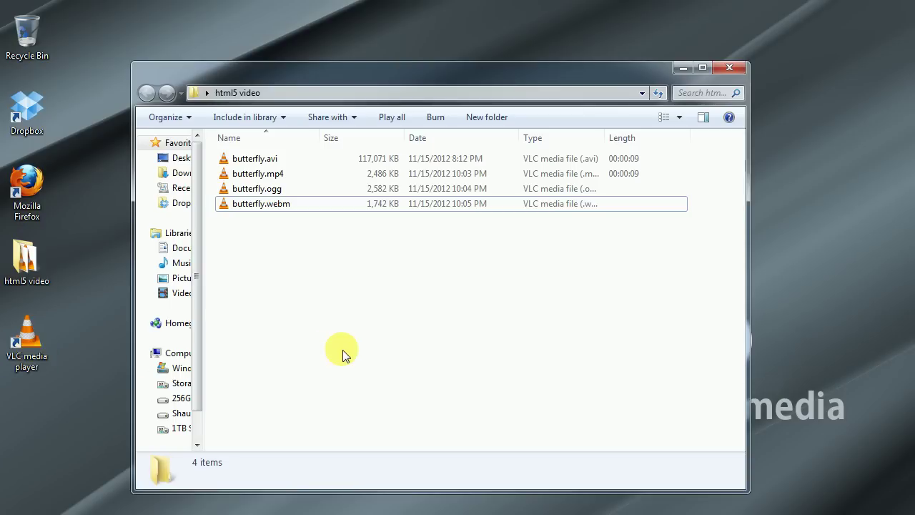
Step: Reopen VLC media player and set up another Convert / Save job with butterfly.avi as the source
{"action": "double_click", "coordinate": [27, 337]}
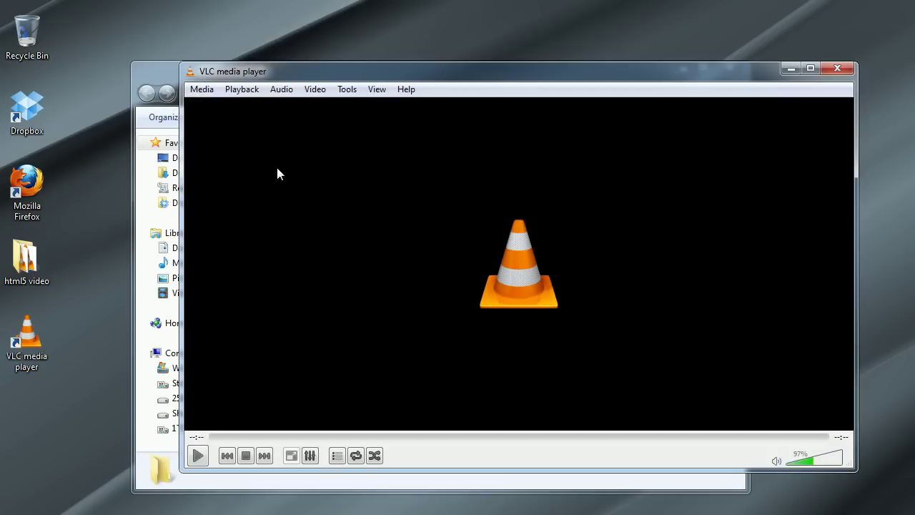
{"action": "left_click", "coordinate": [202, 89]}
{"action": "left_click", "coordinate": [229, 274]}
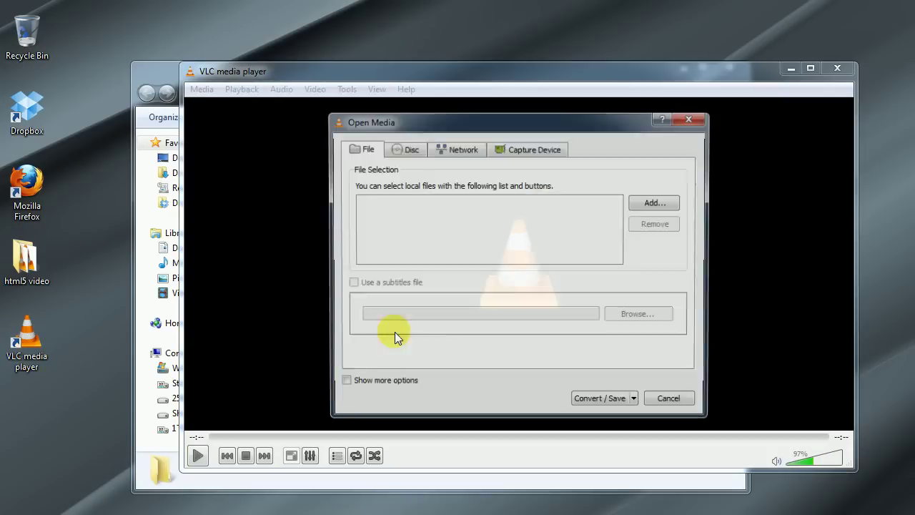
{"action": "left_click", "coordinate": [657, 202]}
{"action": "double_click", "coordinate": [498, 250]}
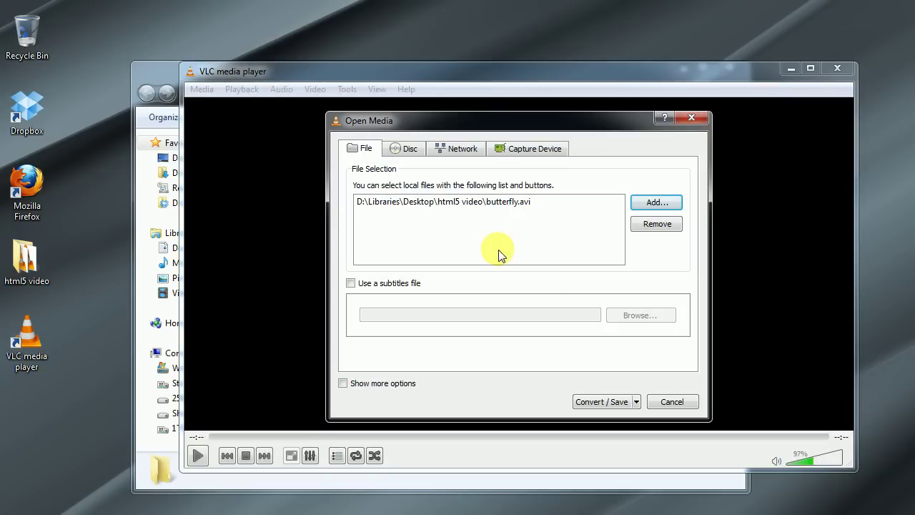
{"action": "left_click", "coordinate": [601, 401]}
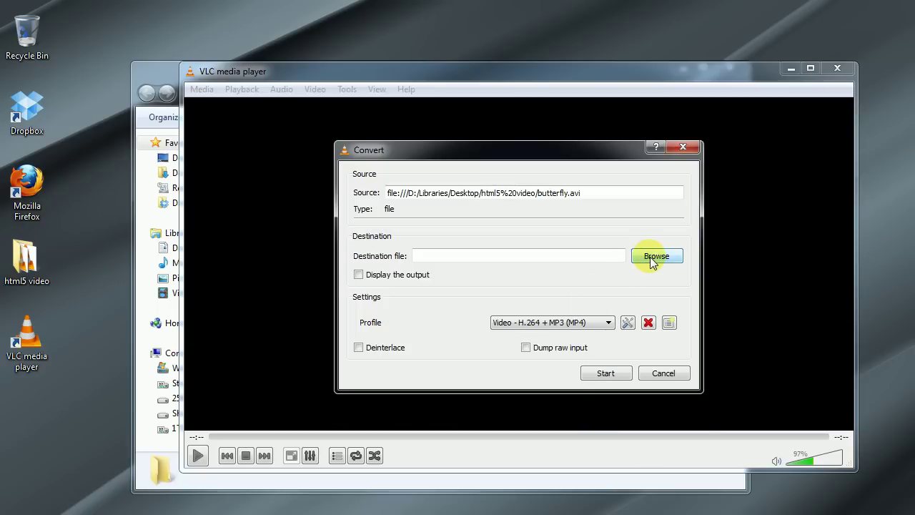
Step: Look over the conversion profiles and the destination file selection, cancel the conversion job, and close VLC
{"action": "left_click", "coordinate": [604, 322]}
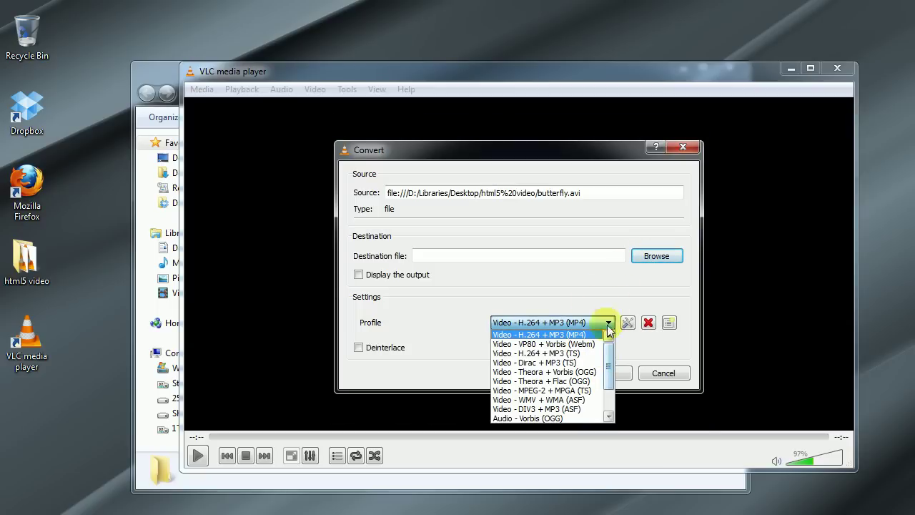
{"action": "left_click", "coordinate": [650, 260]}
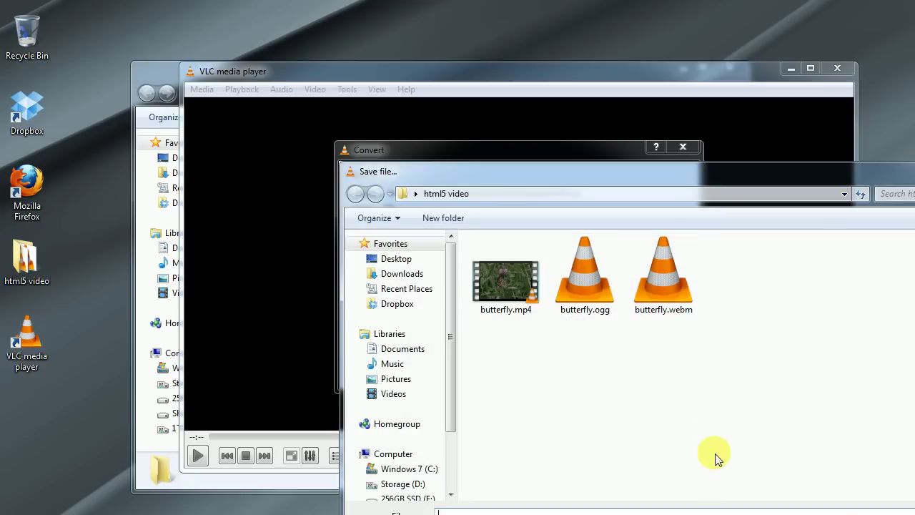
{"action": "left_click_drag", "start_coordinate": [815, 172], "coordinate": [612, 92]}
{"action": "left_click", "coordinate": [772, 476]}
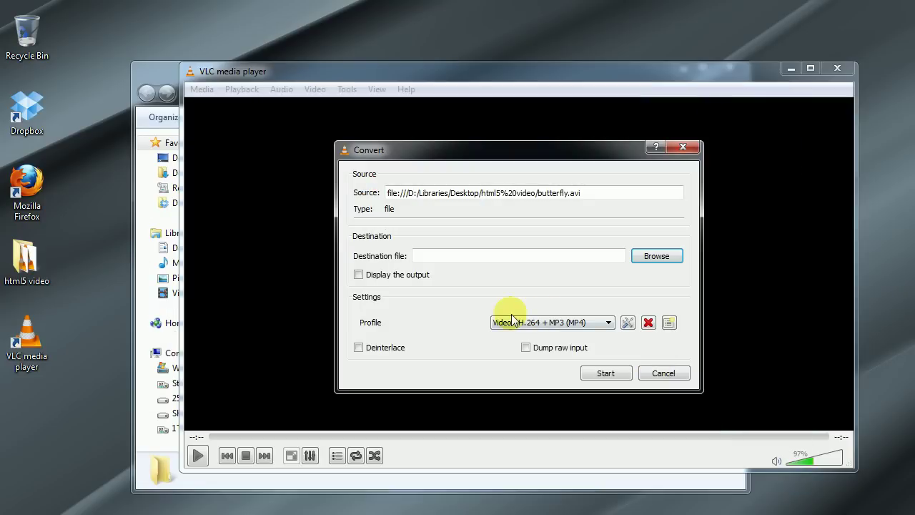
{"action": "left_click", "coordinate": [543, 257]}
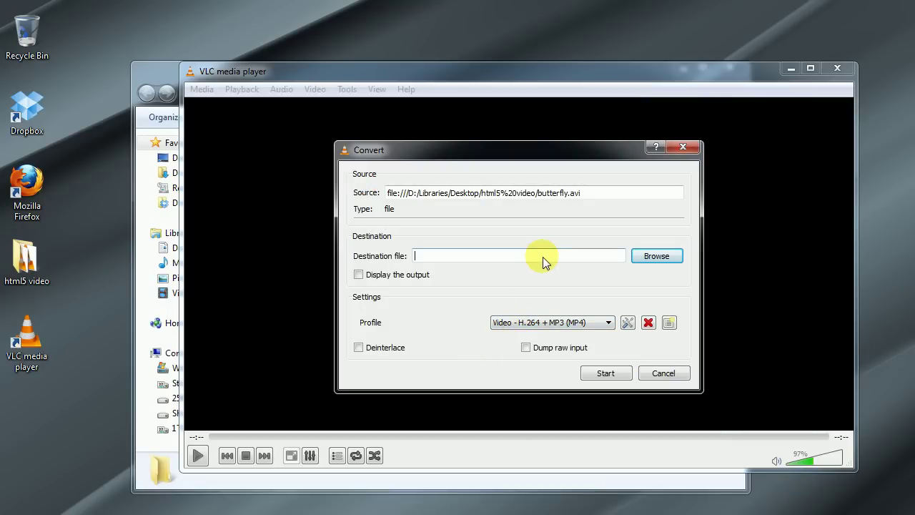
{"action": "left_click", "coordinate": [671, 373]}
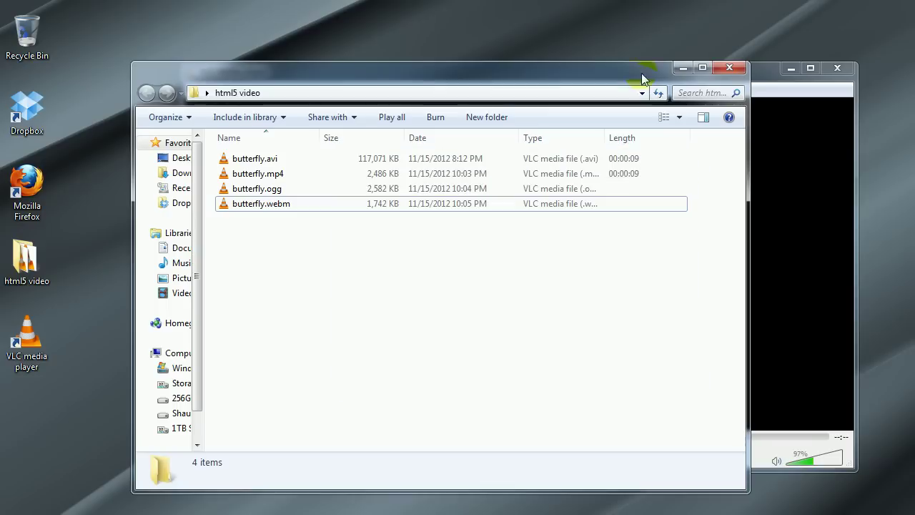
{"action": "left_click", "coordinate": [789, 190]}
{"action": "left_click", "coordinate": [838, 71]}
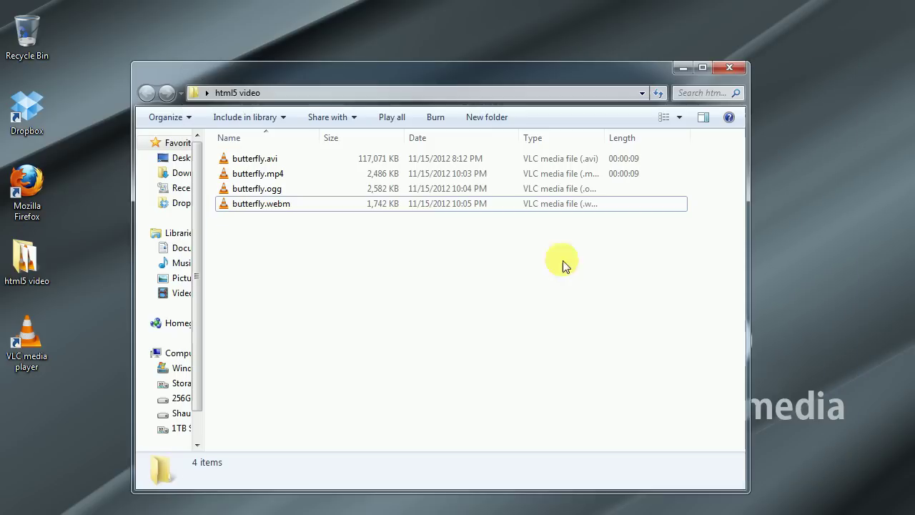